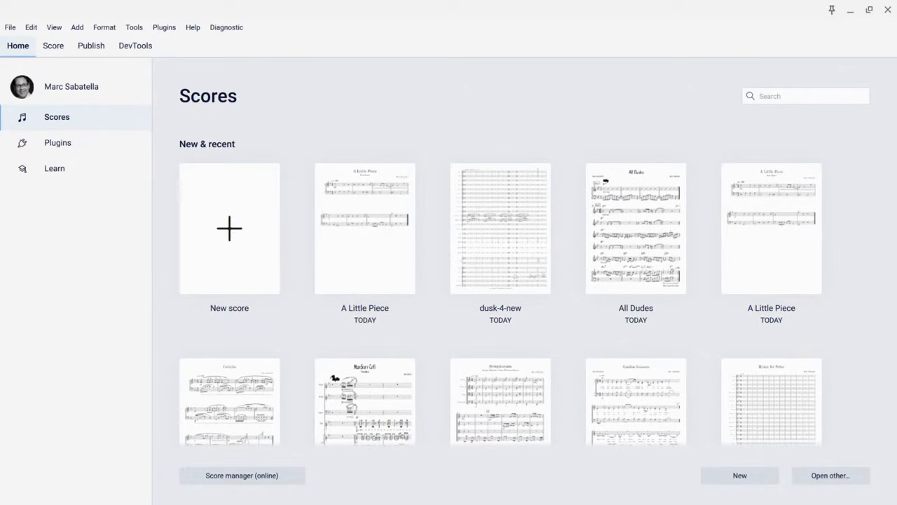
Switch to the reference PDF of A Little Piece to examine the target score, then return to the score list
key("alt+Tab")
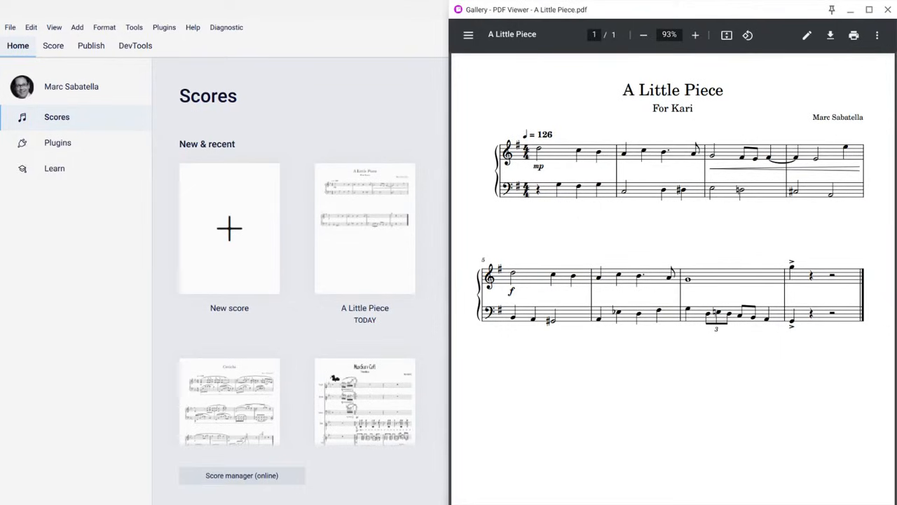
left_click(541, 125)
left_click(515, 144)
left_click(528, 148)
left_click(538, 135)
left_click(567, 122)
key("alt+Tab")
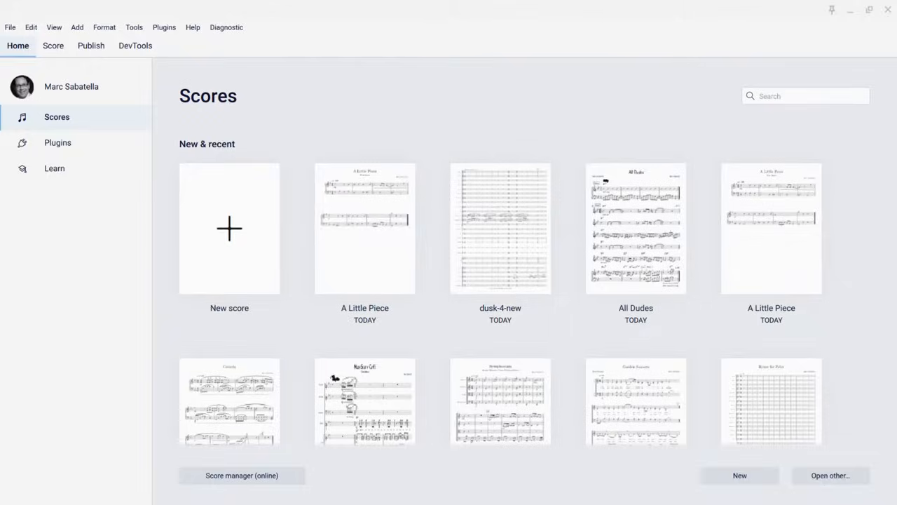
left_click(388, 44)
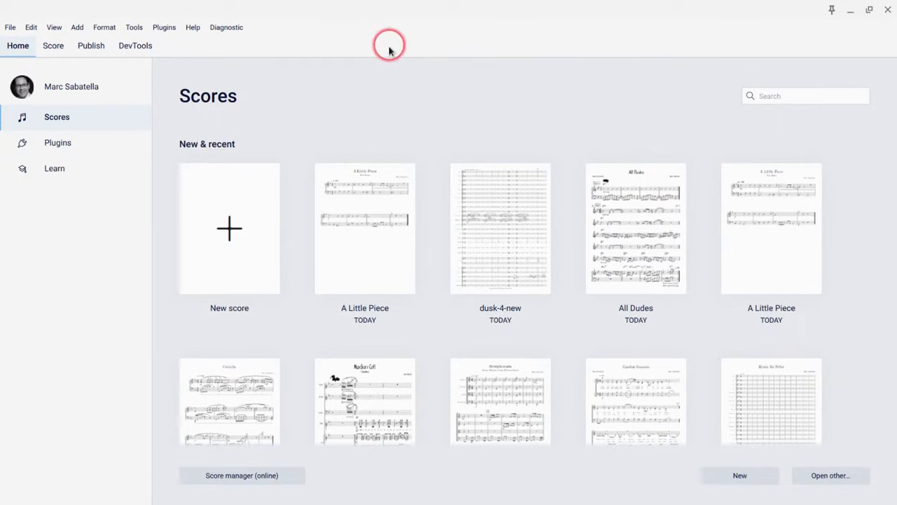
Start a new score from the General category's Grand Staff template
left_click(240, 237)
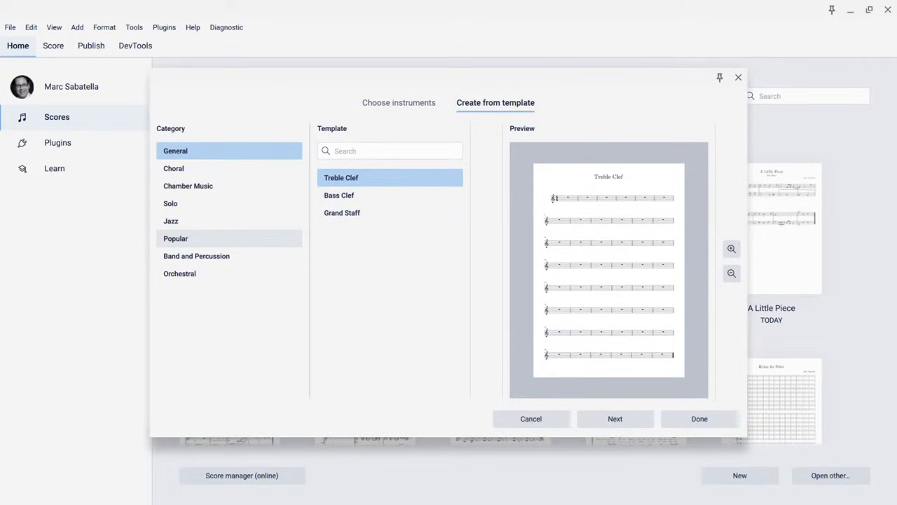
left_click(382, 105)
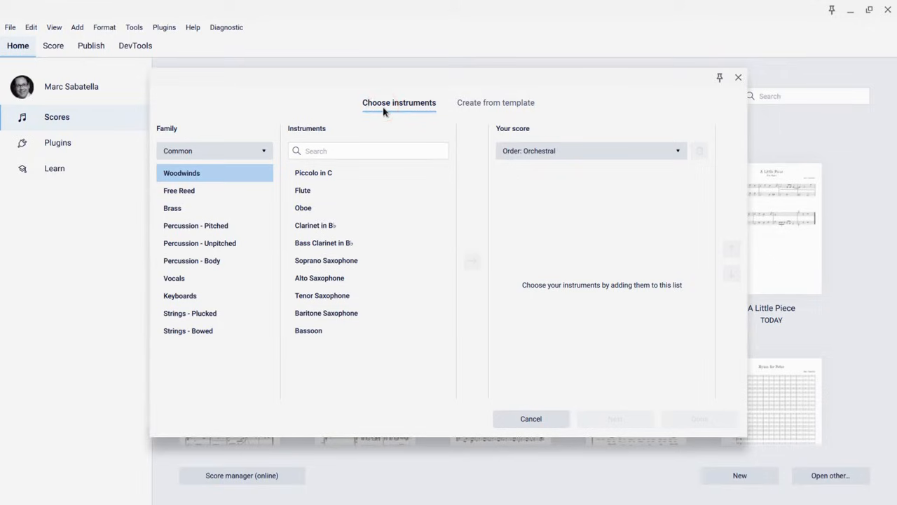
left_click(509, 105)
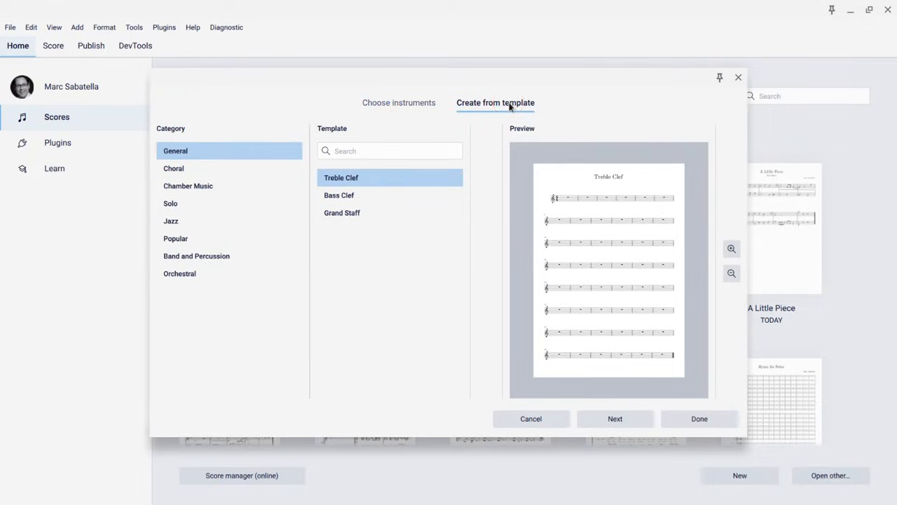
left_click(337, 217)
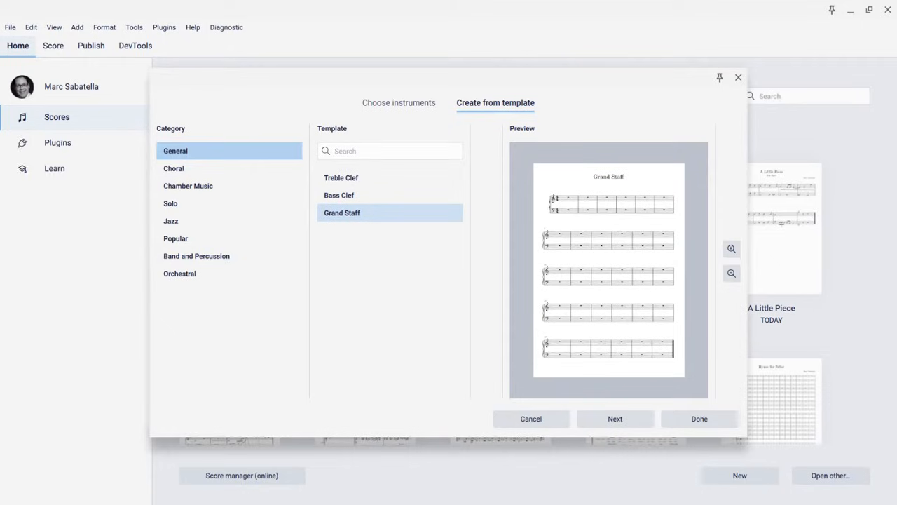
left_click(618, 422)
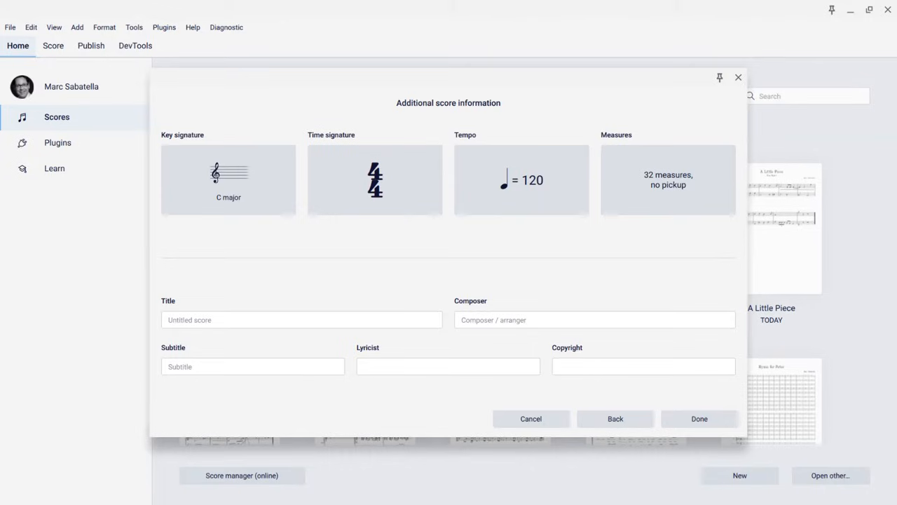
Set the key signature to G major and review the 4/4 time signature
left_click(239, 174)
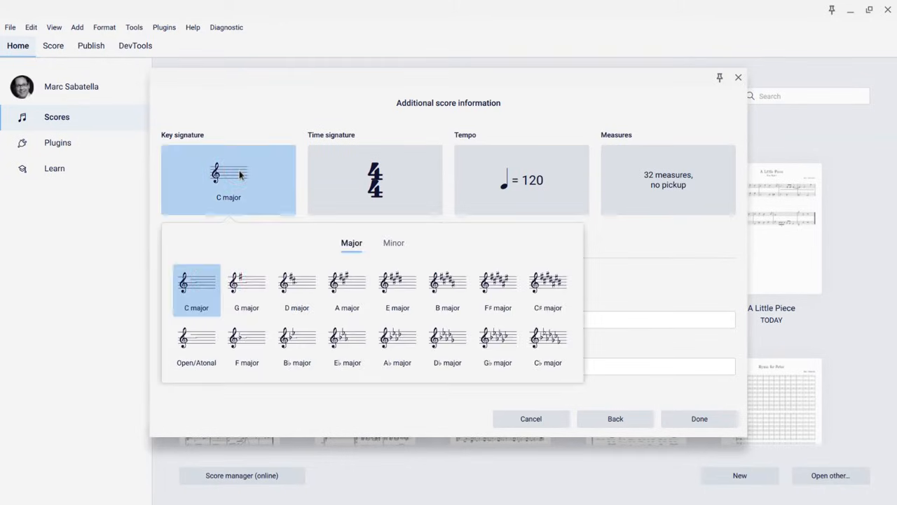
left_click(247, 273)
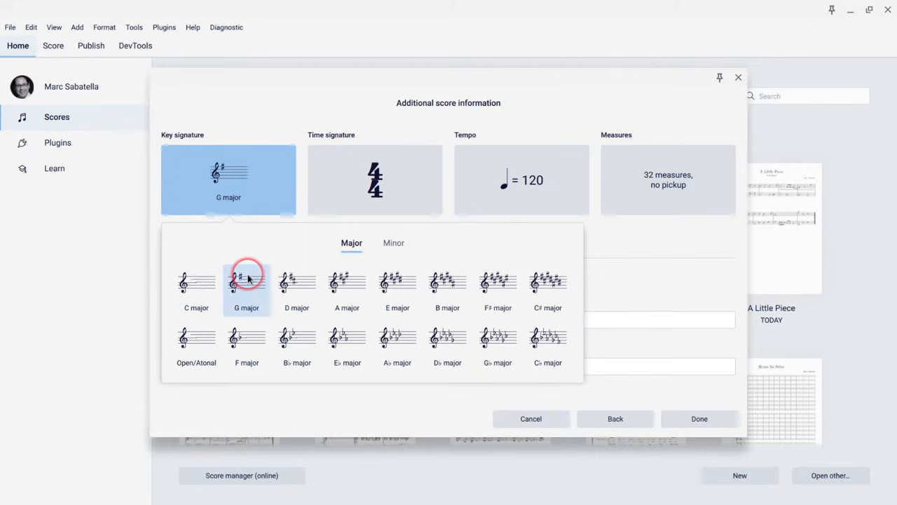
left_click(382, 181)
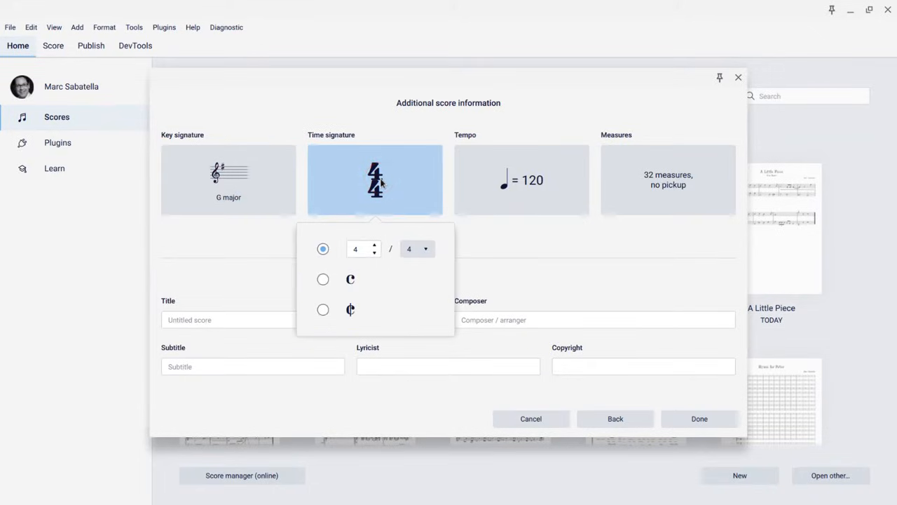
Turn on the tempo marking for the score and set the quarter-note tempo to 126
left_click(485, 178)
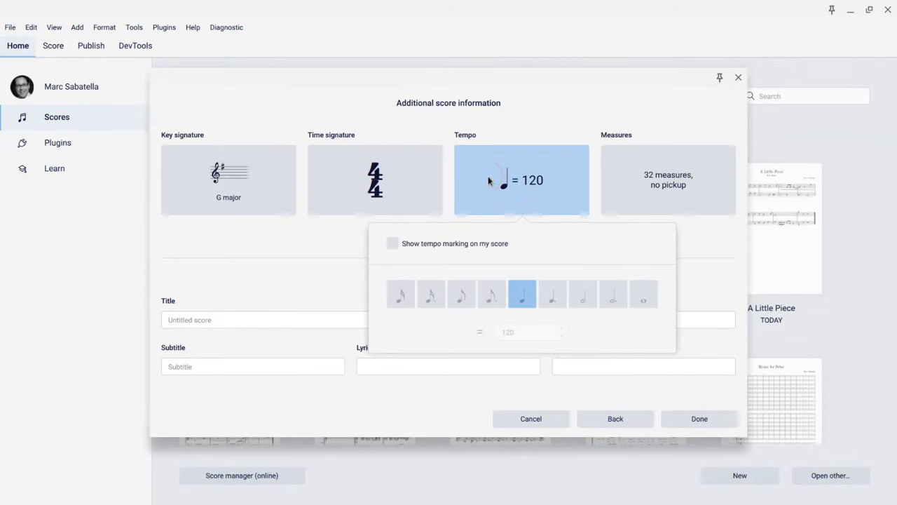
left_click(391, 245)
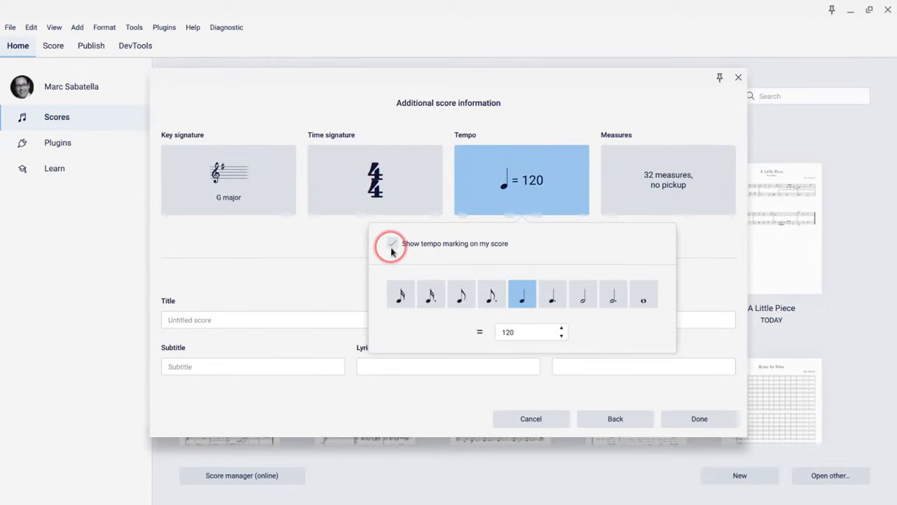
left_click(522, 332)
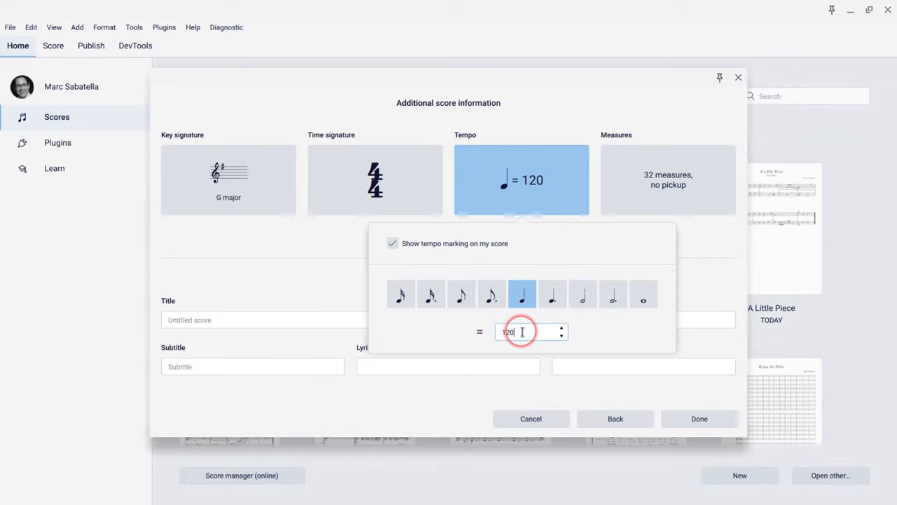
key("BackSpace")
type("6")
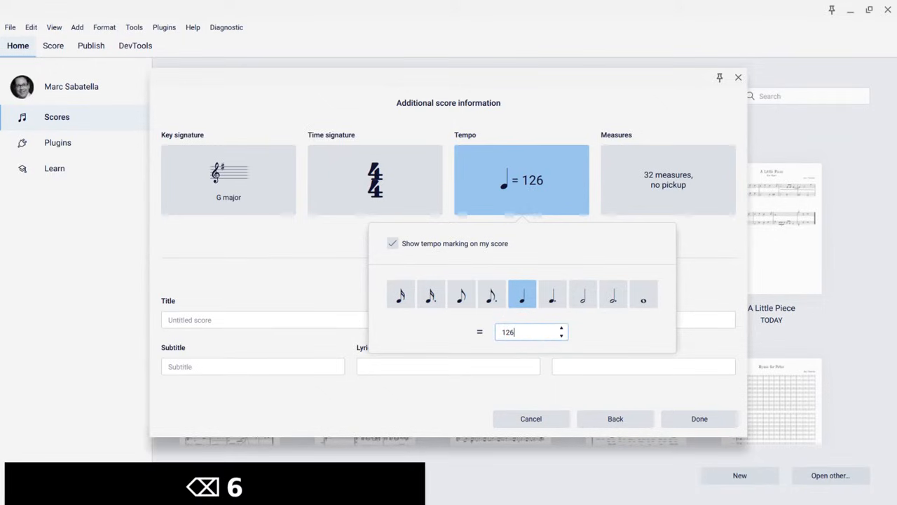
left_click(665, 171)
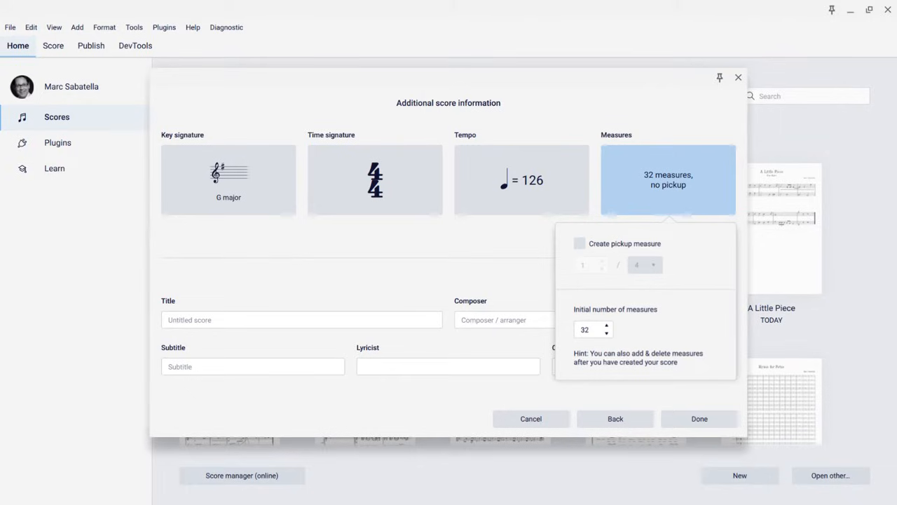
Enter the score title A Little Piece
left_click(196, 320)
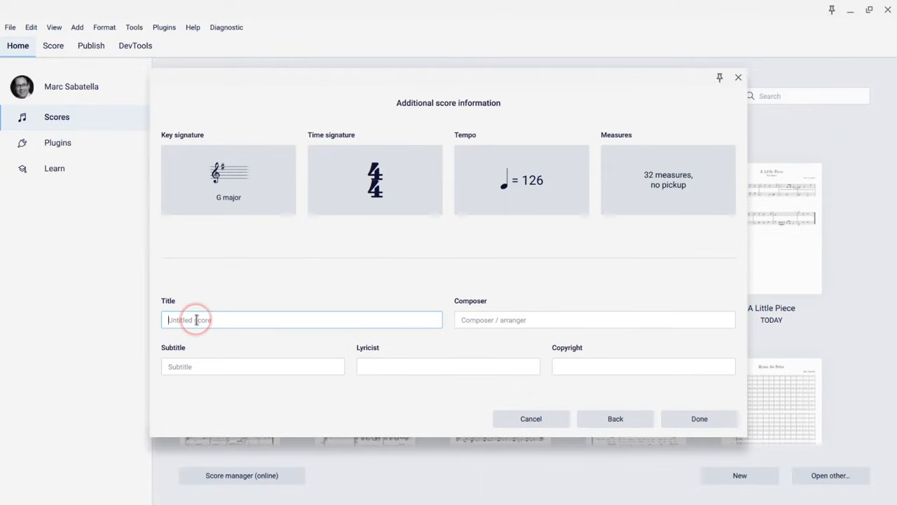
type("A Litt")
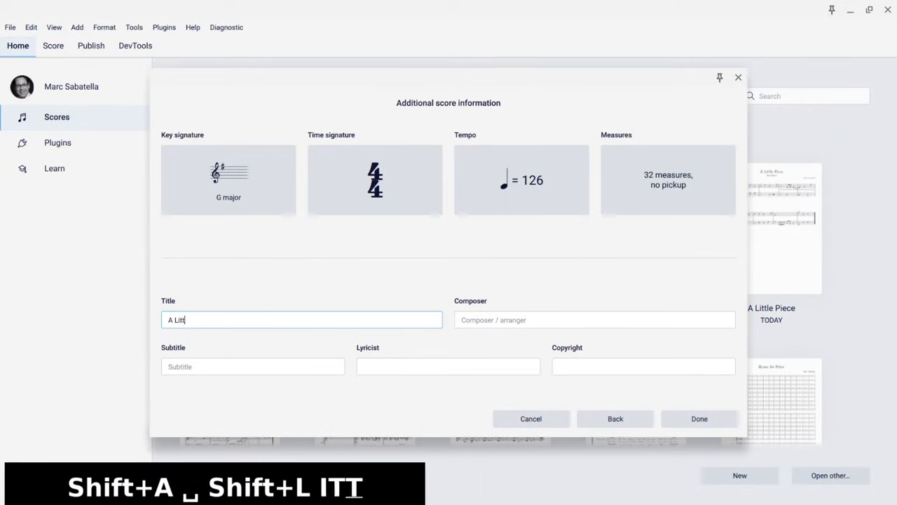
type("le Piece")
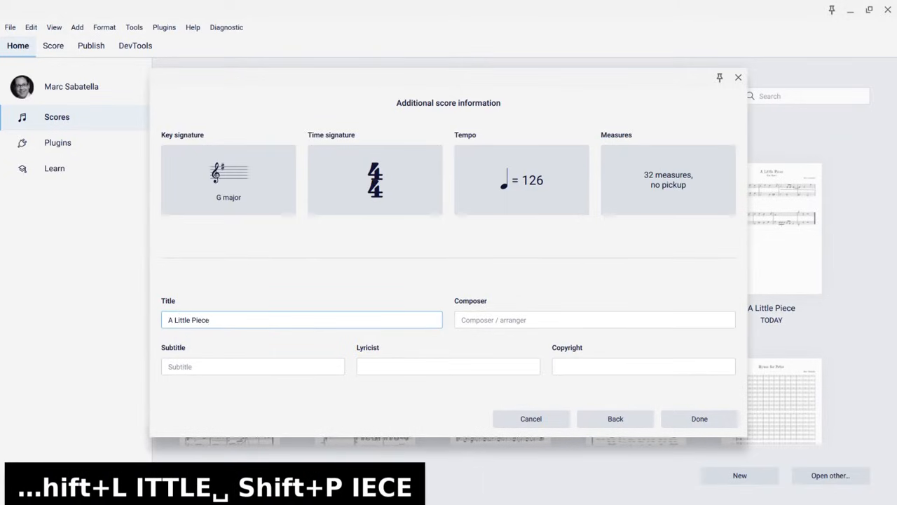
key("Tab")
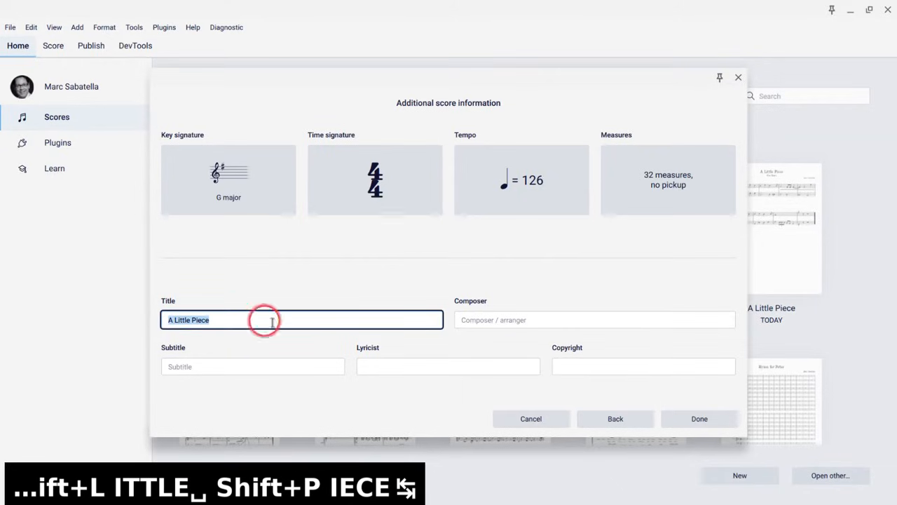
Fill in the composer field with the composer's name
left_click(499, 321)
type("M")
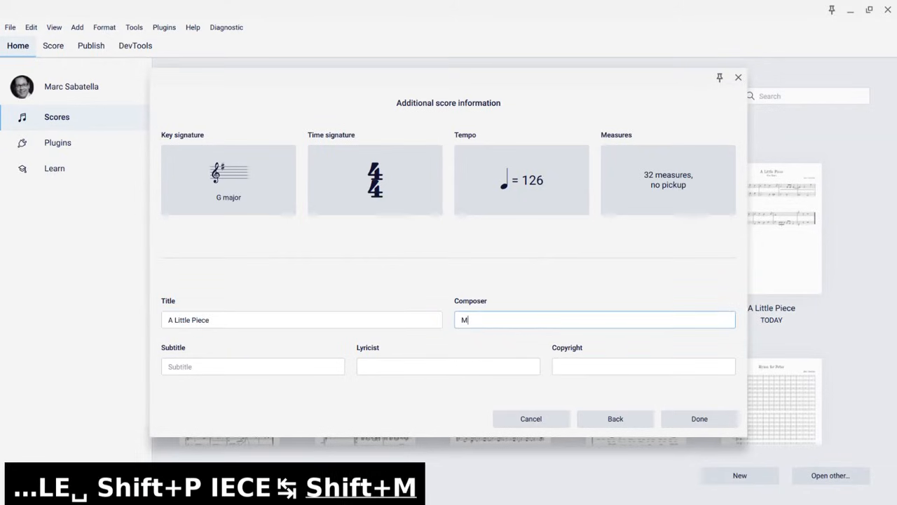
type("arc Sabatella")
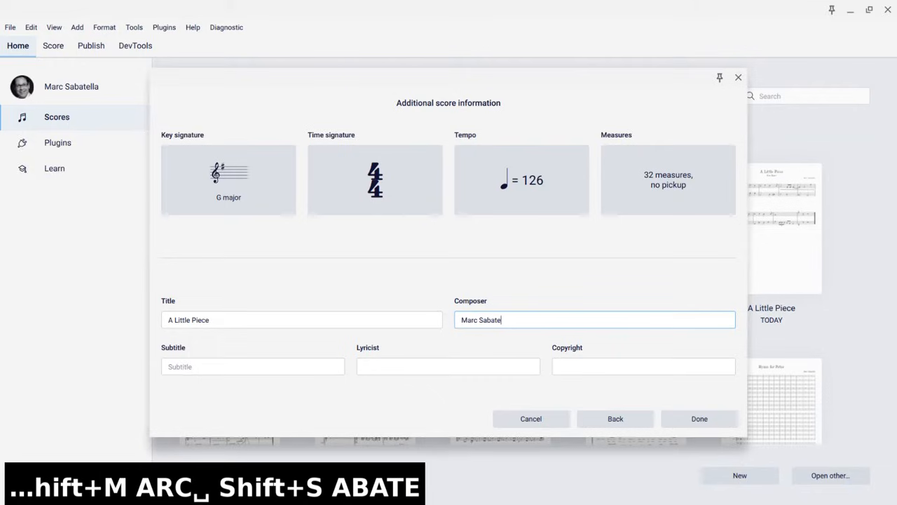
Enter a dedication subtitle naming the dedicatee, and finish creating the score
left_click(317, 361)
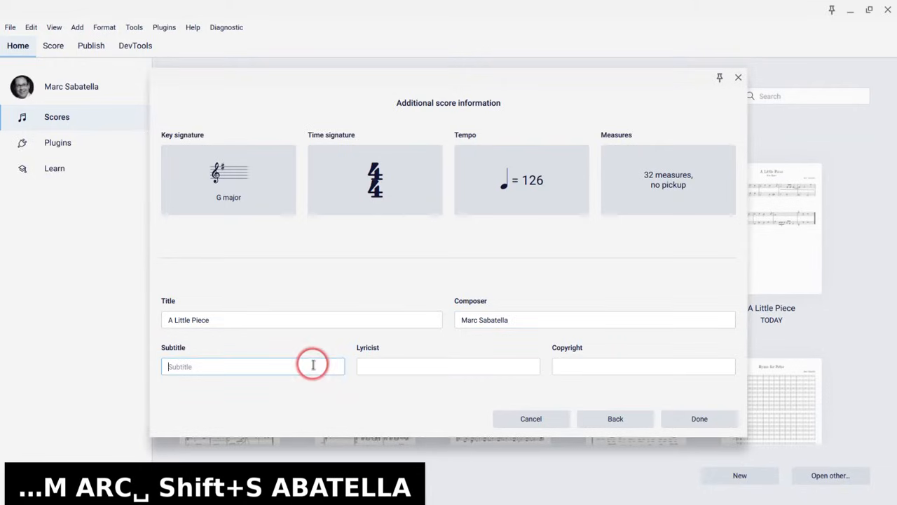
type("For Kari")
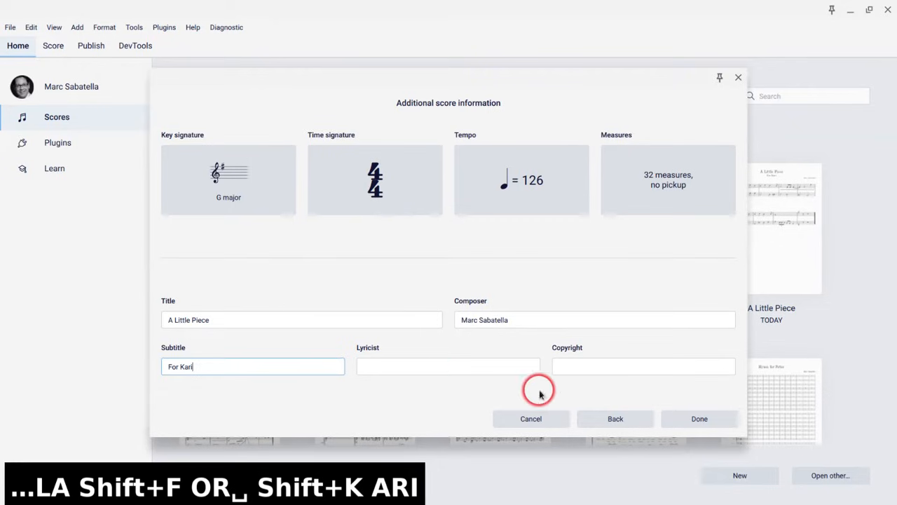
left_click(679, 420)
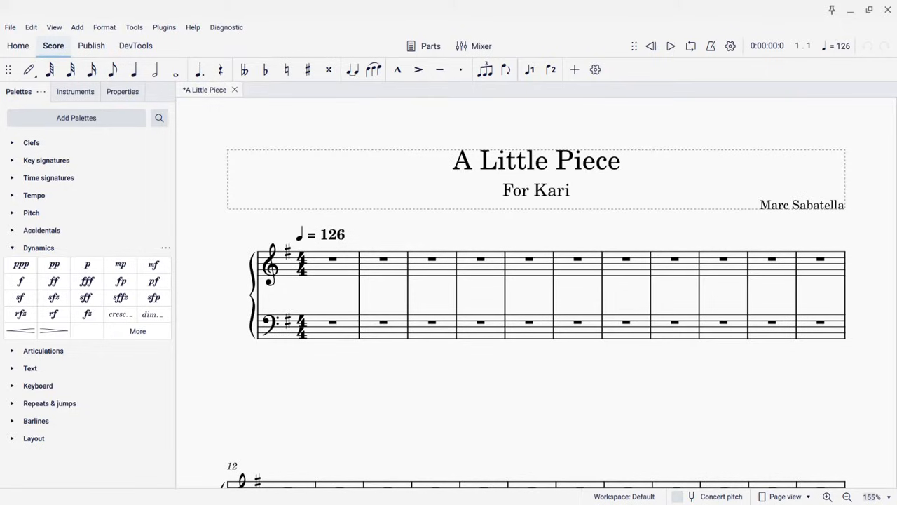
Scroll around the new score to examine its layout and measures
left_click(641, 416)
scroll(556, 295, "down", 1)
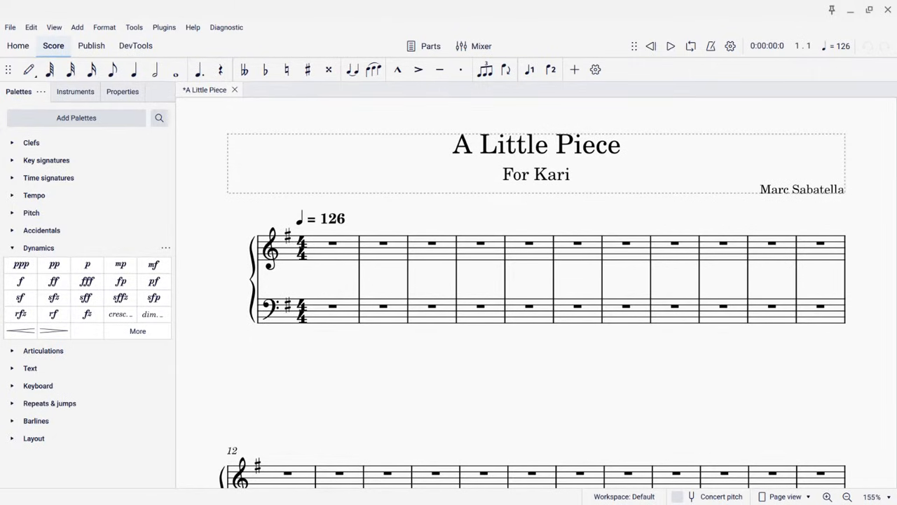
scroll(512, 294, "down", 5)
scroll(511, 294, "up", 4)
scroll(512, 295, "down", 4)
scroll(533, 295, "up", 4)
scroll(533, 295, "down", 4)
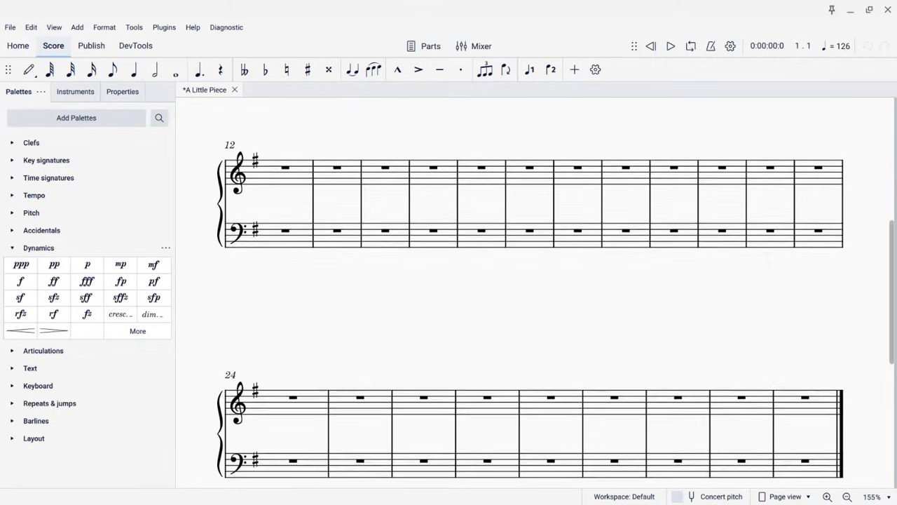
scroll(533, 295, "up", 5)
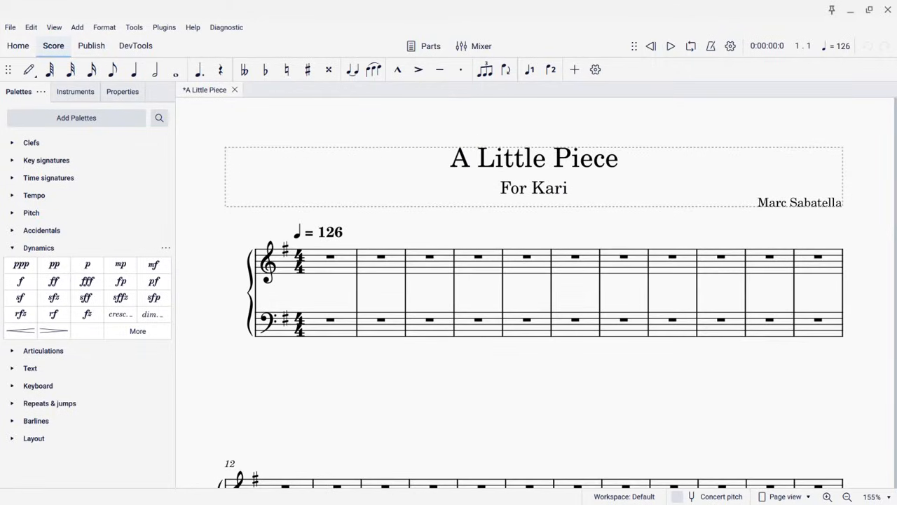
scroll(533, 295, "right", 5)
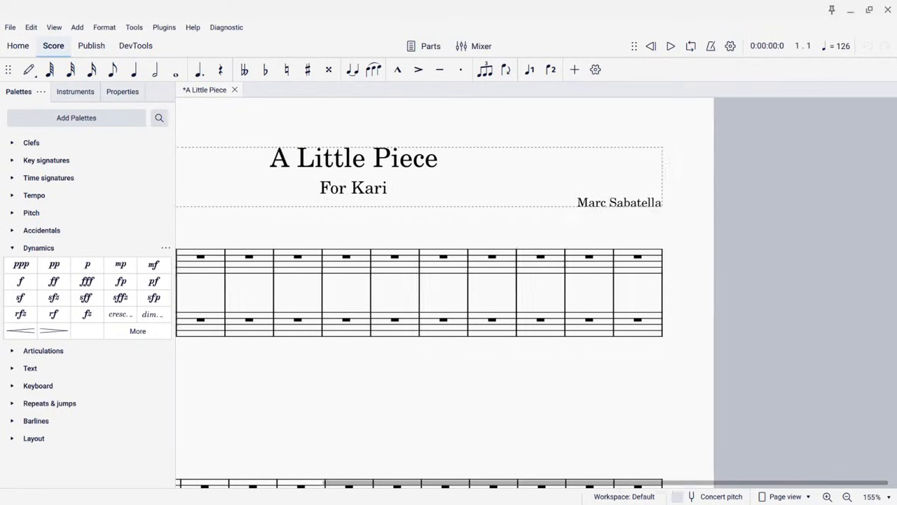
scroll(533, 294, "left", 8)
scroll(533, 294, "right", 6)
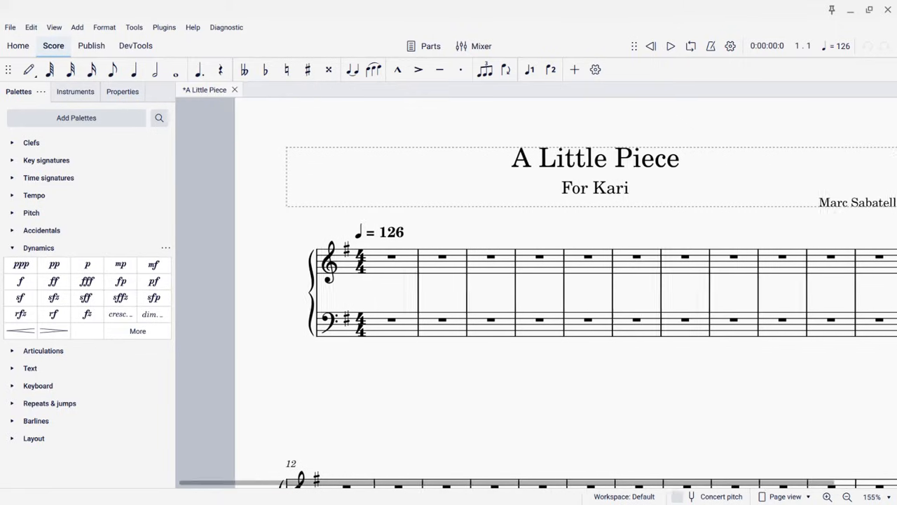
scroll(533, 295, "left", 3)
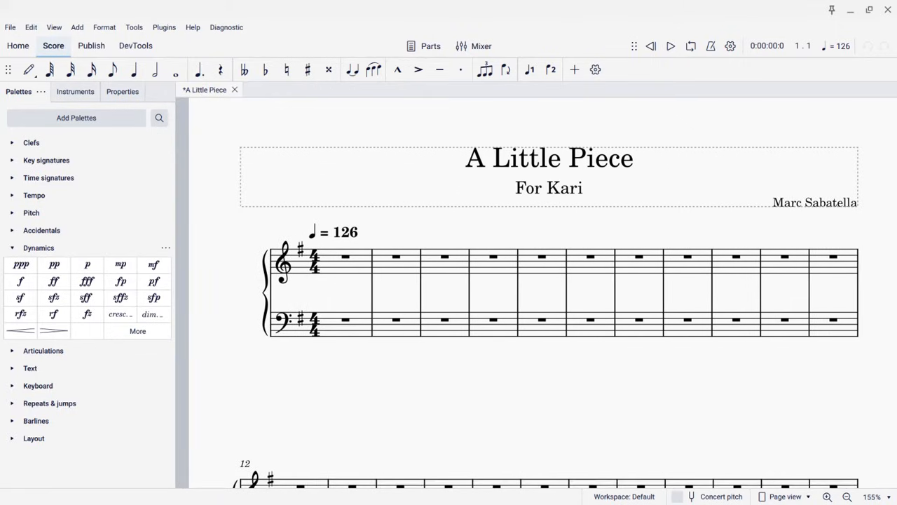
left_click_drag(518, 393, 479, 365)
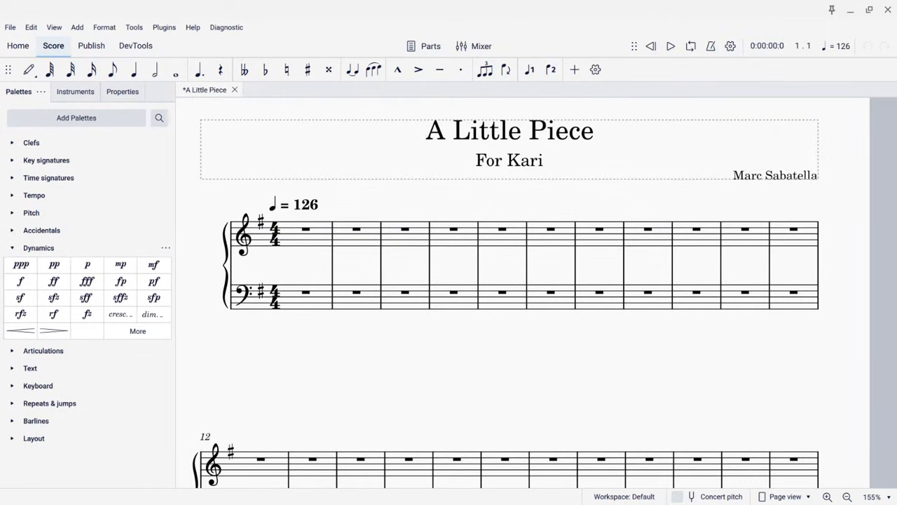
Save the score and jump between its beginning and end
key("ctrl+s")
key("Home")
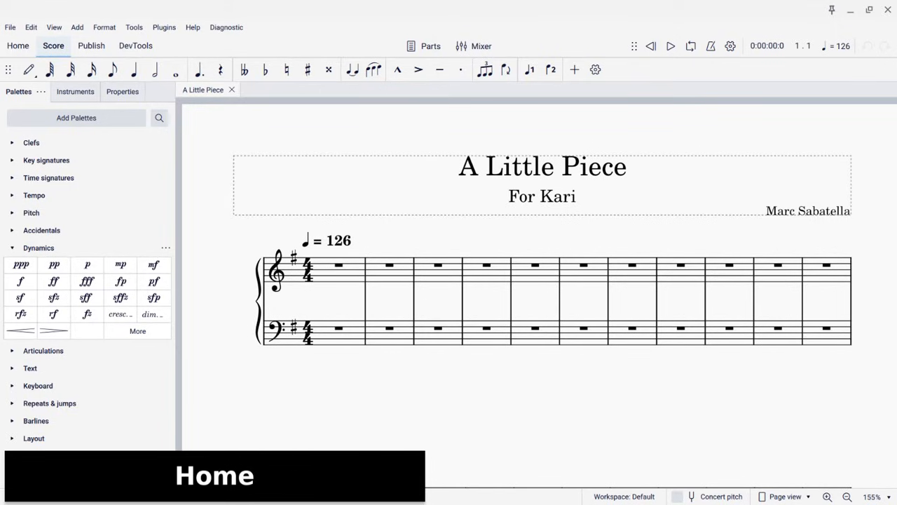
key("End")
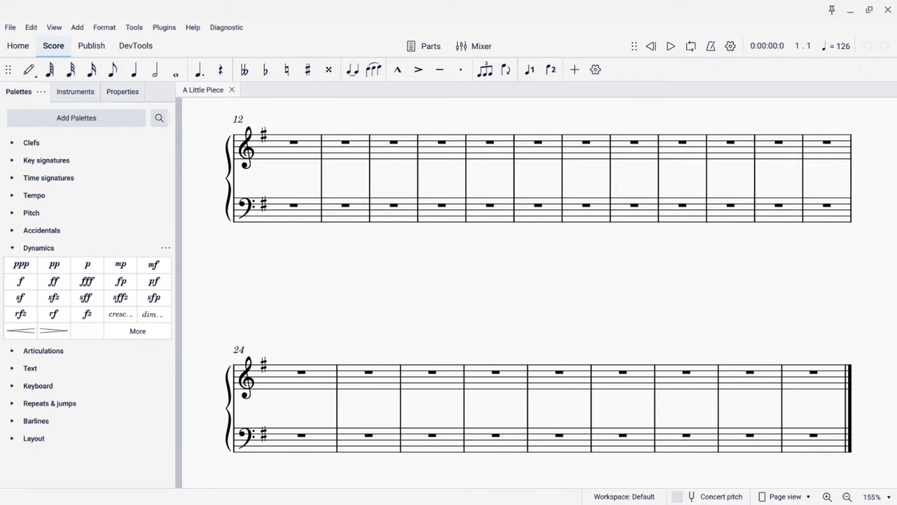
key("Home")
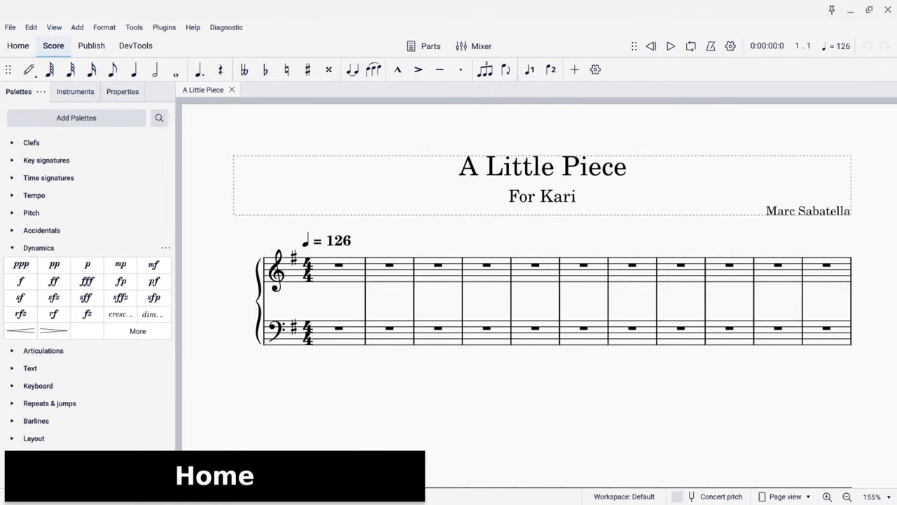
Page through the score from its last system back up to its first page
key("End")
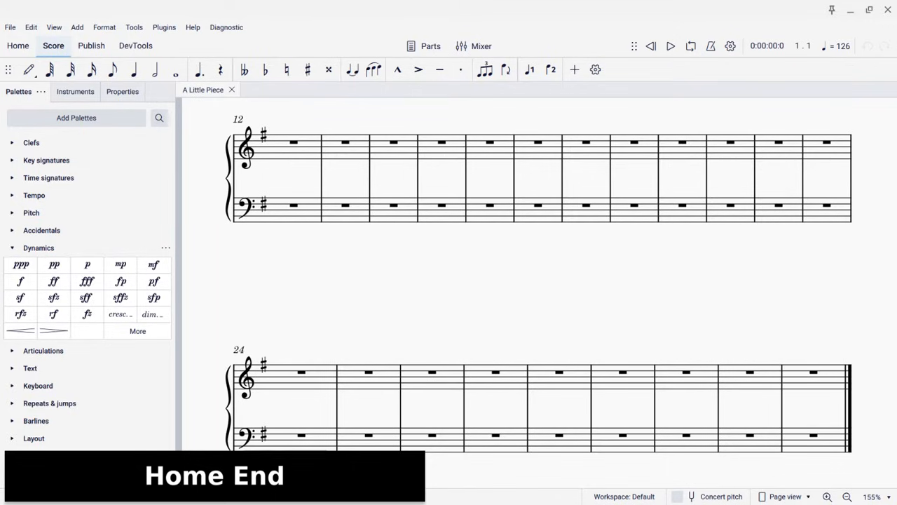
key("Page_Up")
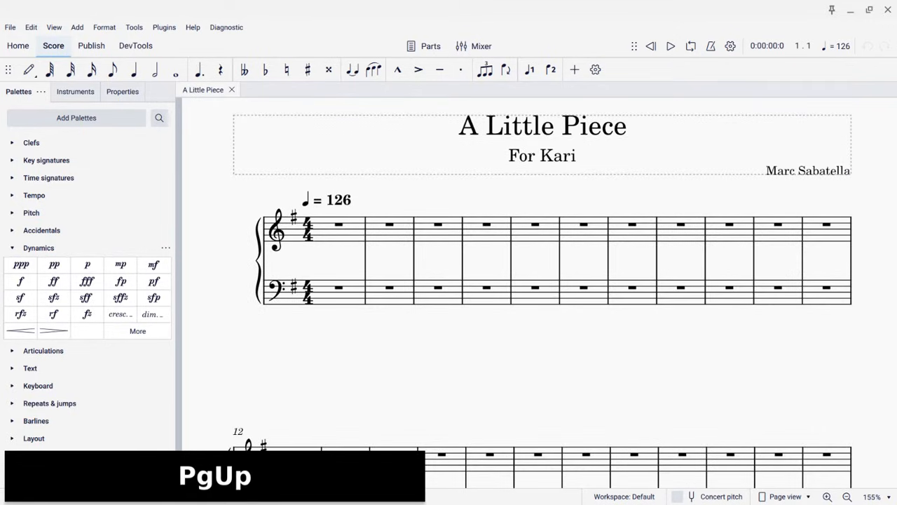
key("Page_Down")
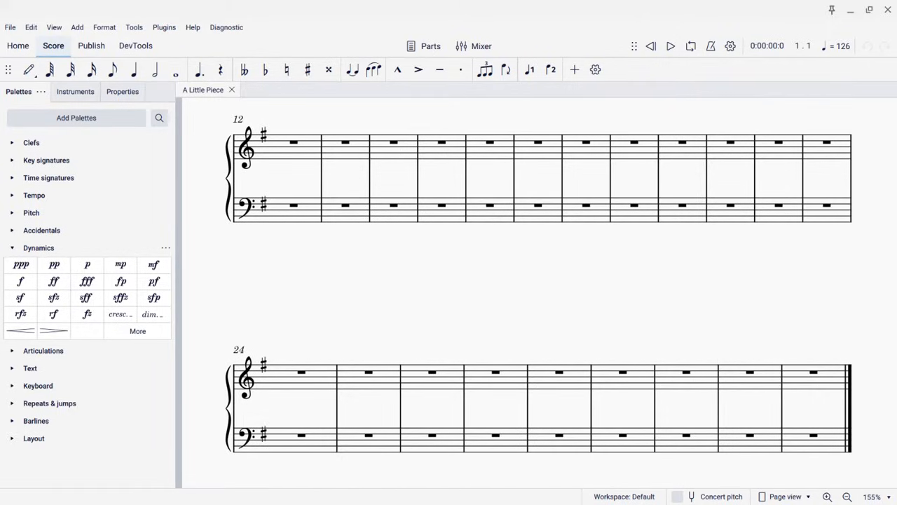
key("Home")
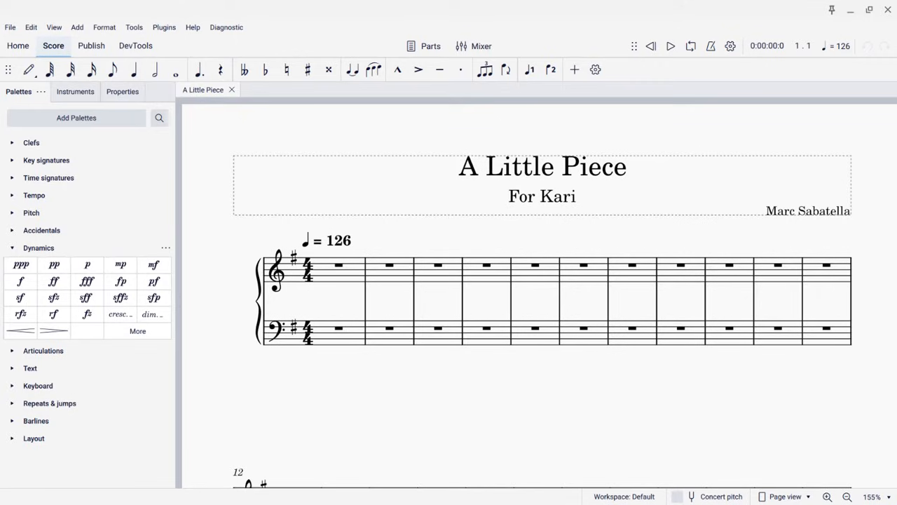
Select the first treble-staff measure and toggle note input mode, leaving it switched on
left_click(326, 279)
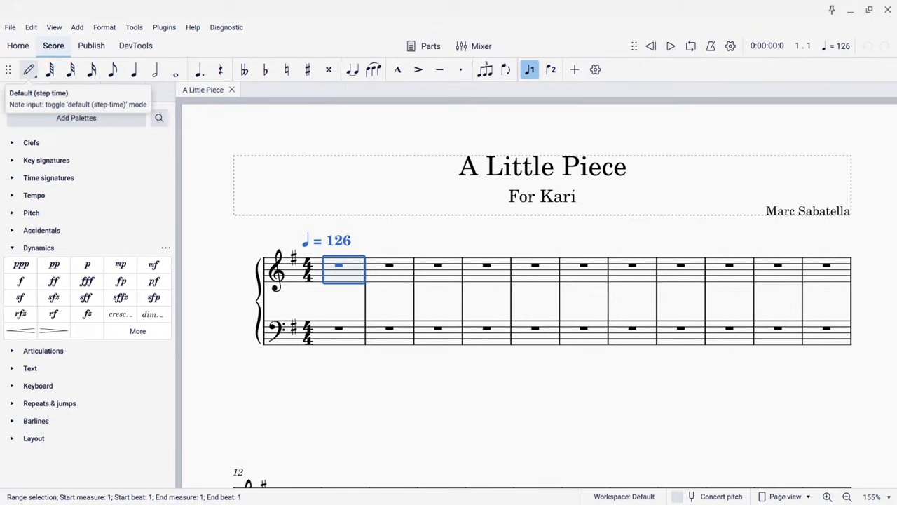
left_click(28, 71)
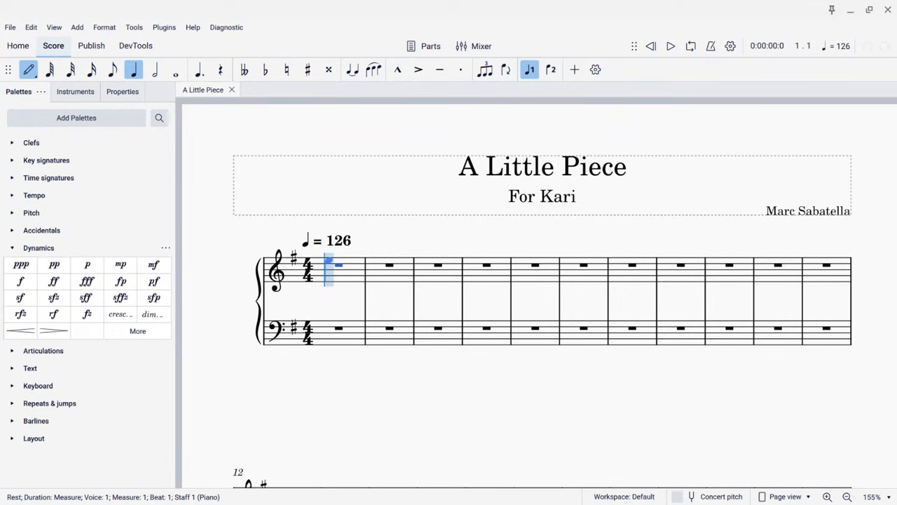
key("n")
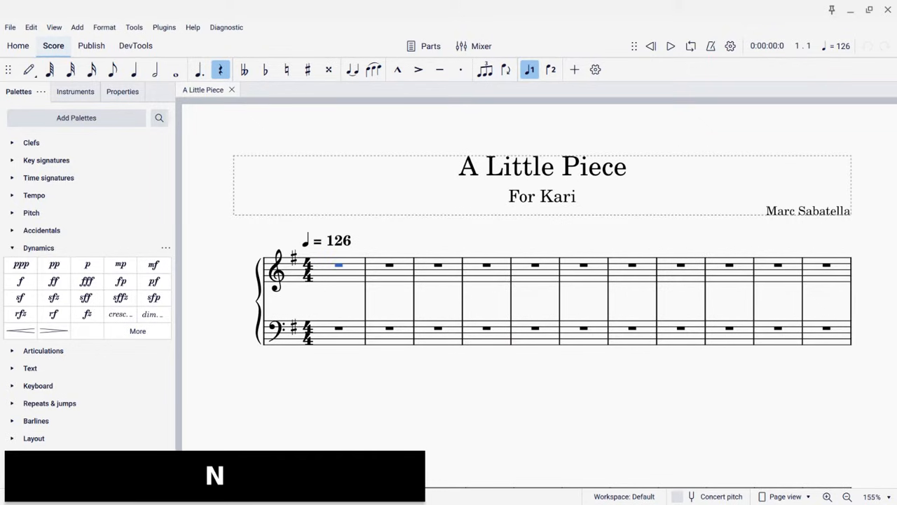
key("n")
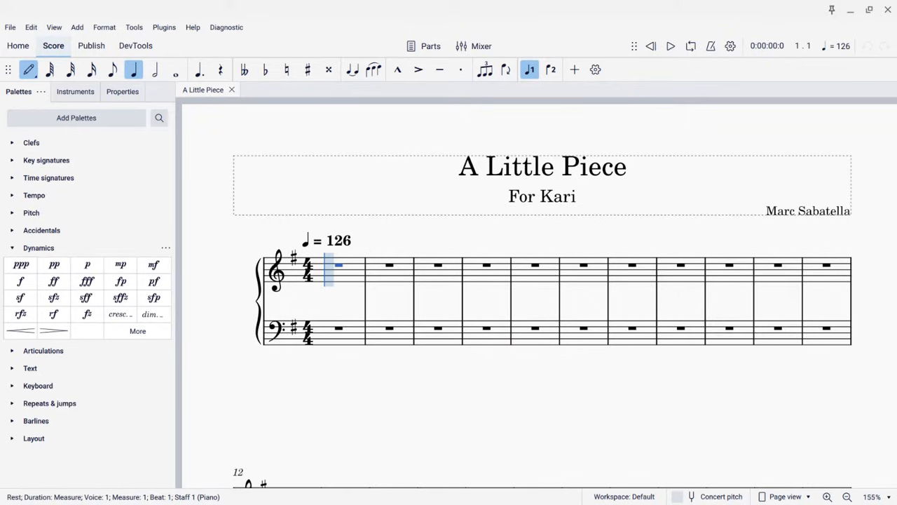
key("Escape")
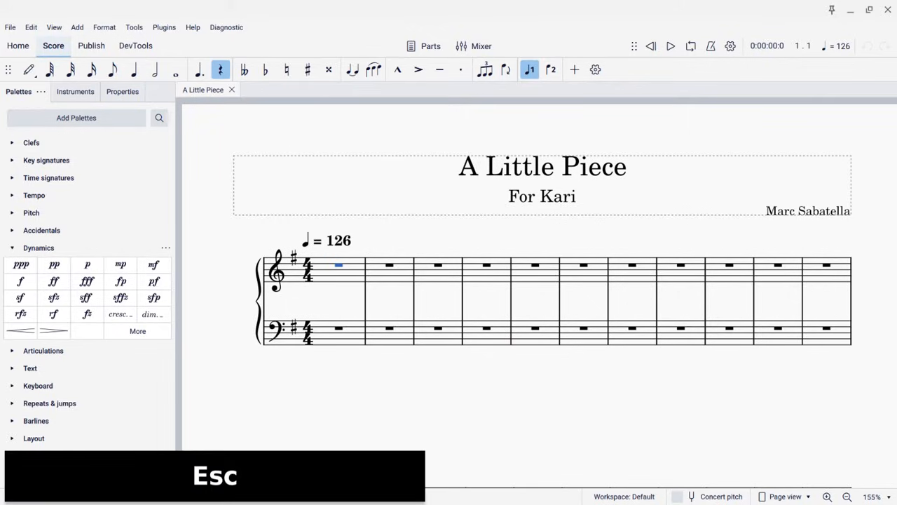
key("n")
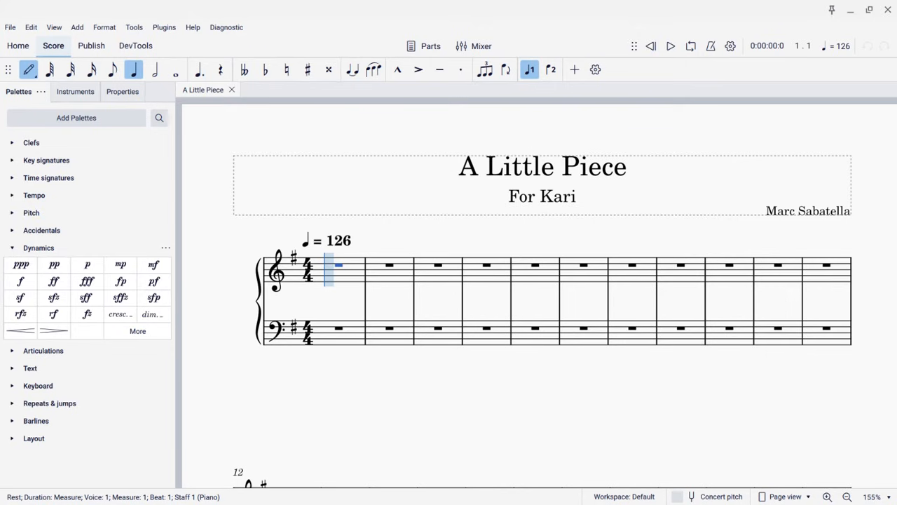
Switch to the reference PDF, keep it pinned on top of the score, and scroll to its first system
key("alt+Tab")
left_click(837, 8)
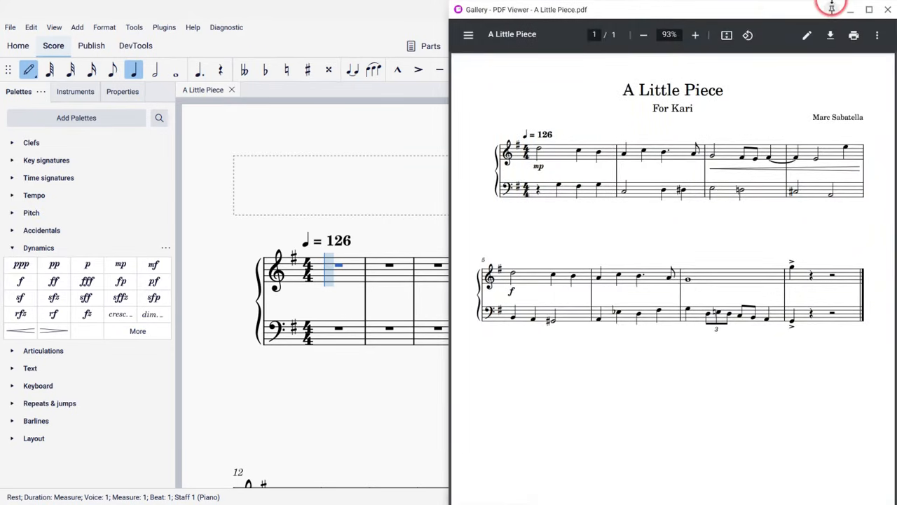
left_click(832, 9)
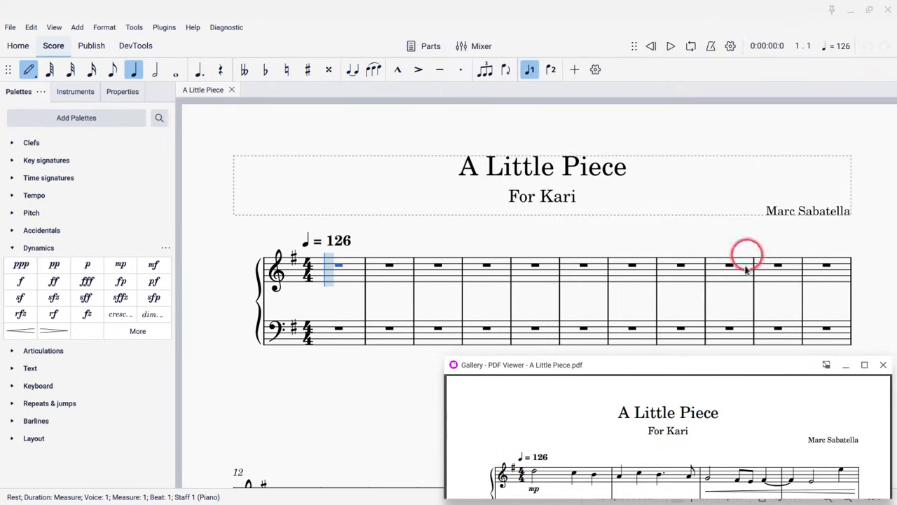
scroll(738, 419, "down", 2)
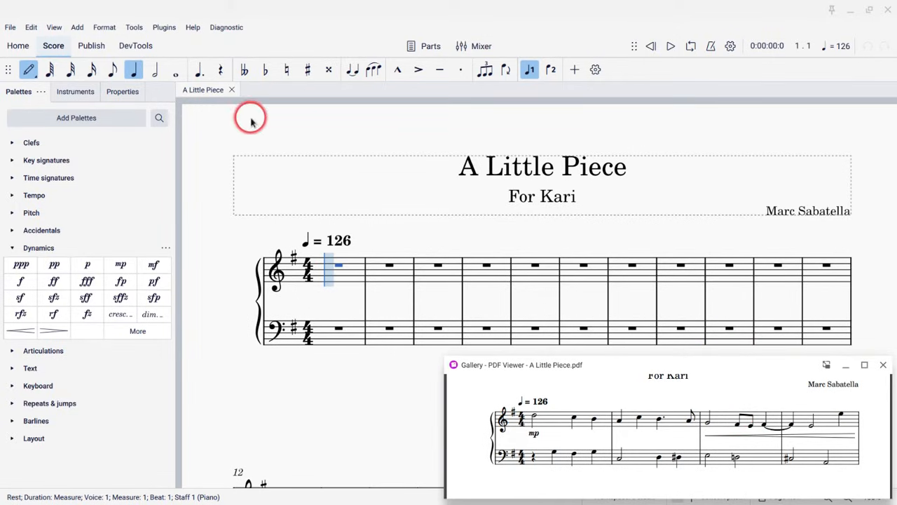
Enter measure 1 of the treble staff: a D5 half note, then C5 and B4 quarter notes
left_click(157, 71)
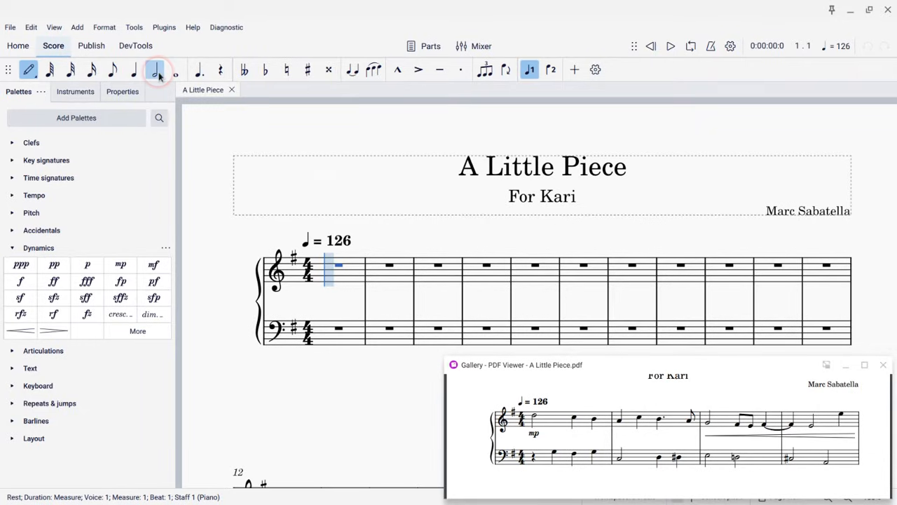
left_click(326, 268)
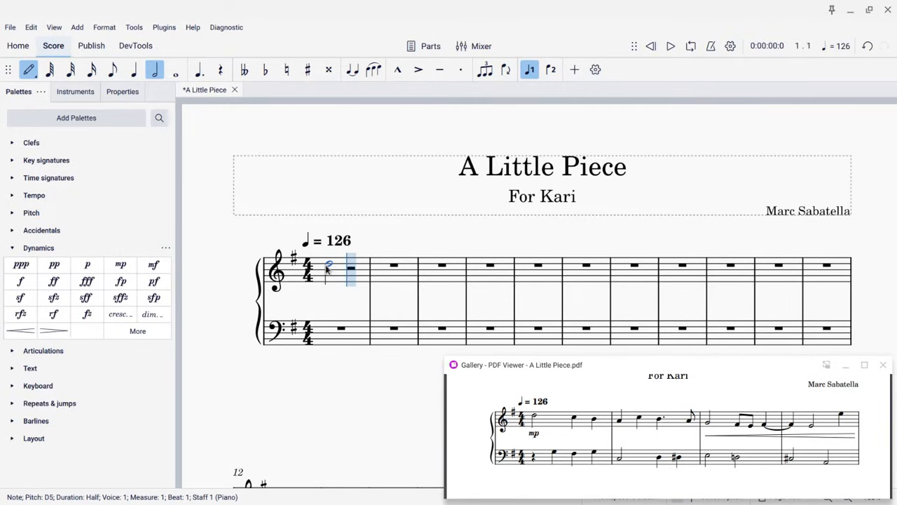
left_click(134, 72)
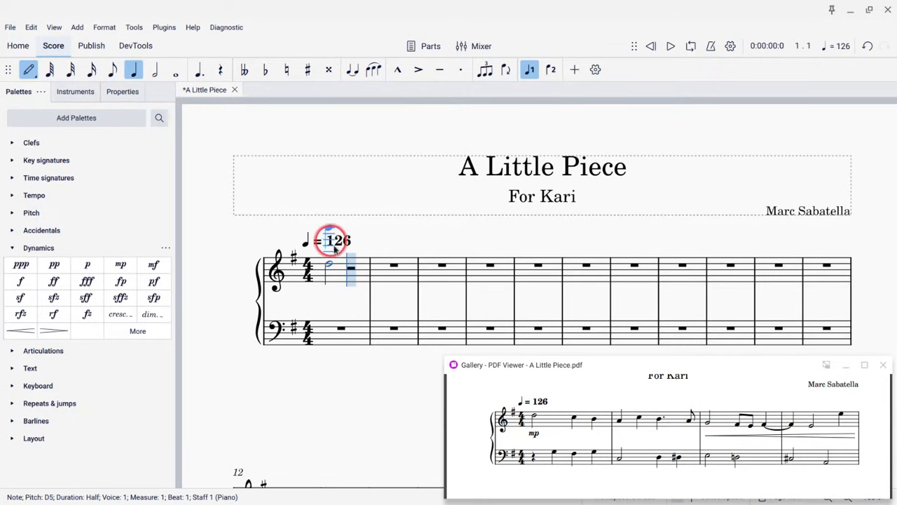
left_click(345, 268)
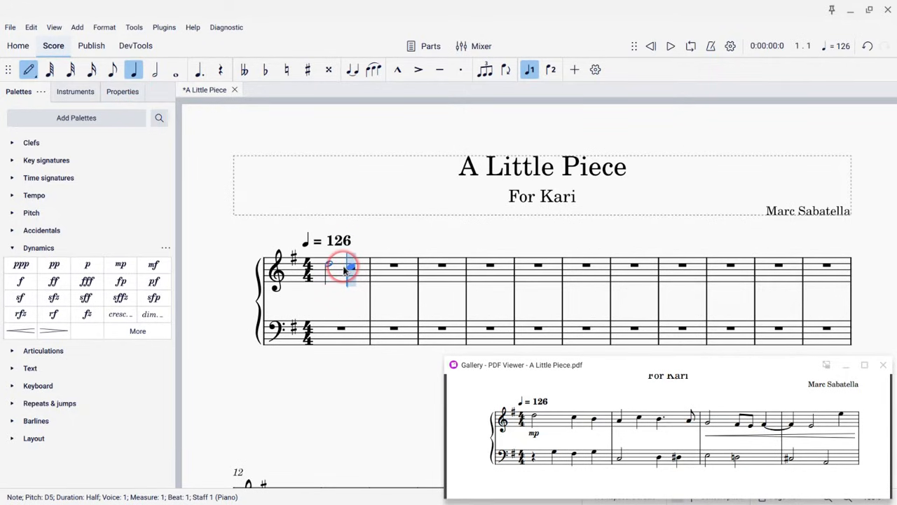
left_click(345, 270)
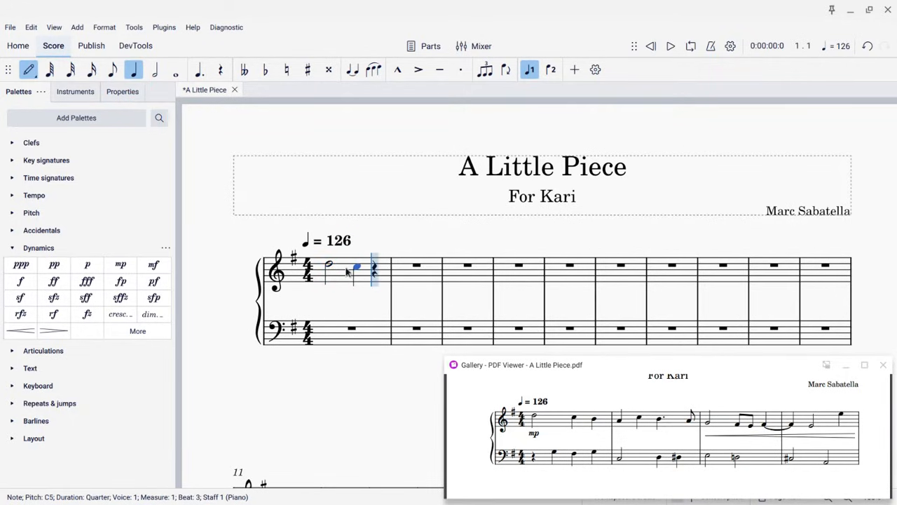
left_click(377, 272)
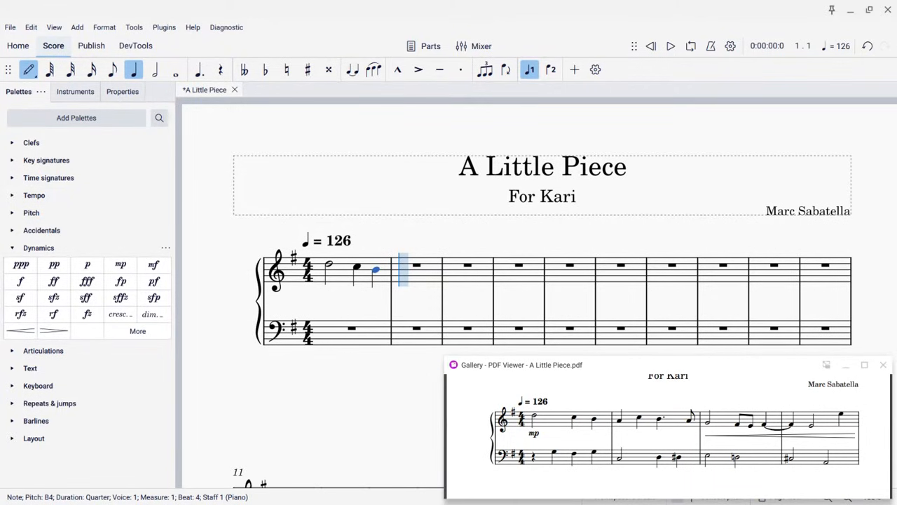
Enter A4 and C5 quarter notes at the start of measure 2
scroll(380, 269, "up", 4)
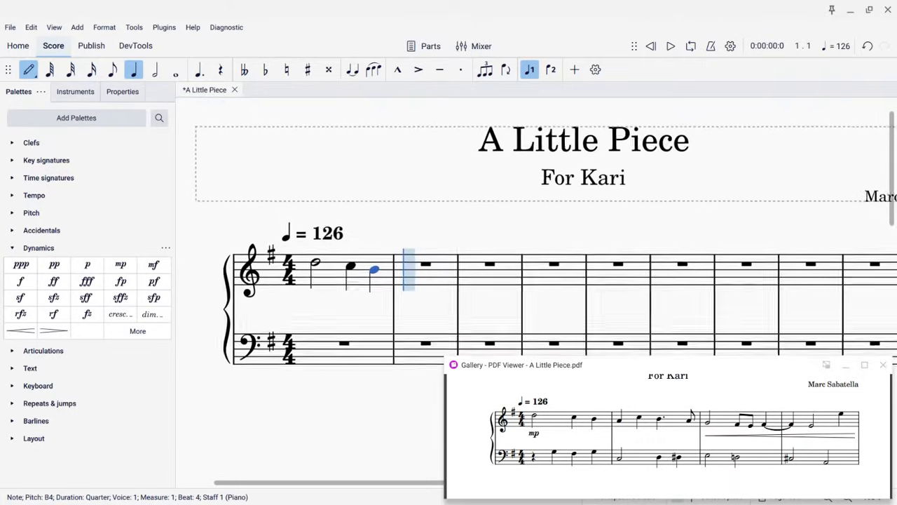
scroll(365, 301, "up", 1)
scroll(364, 301, "down", 2)
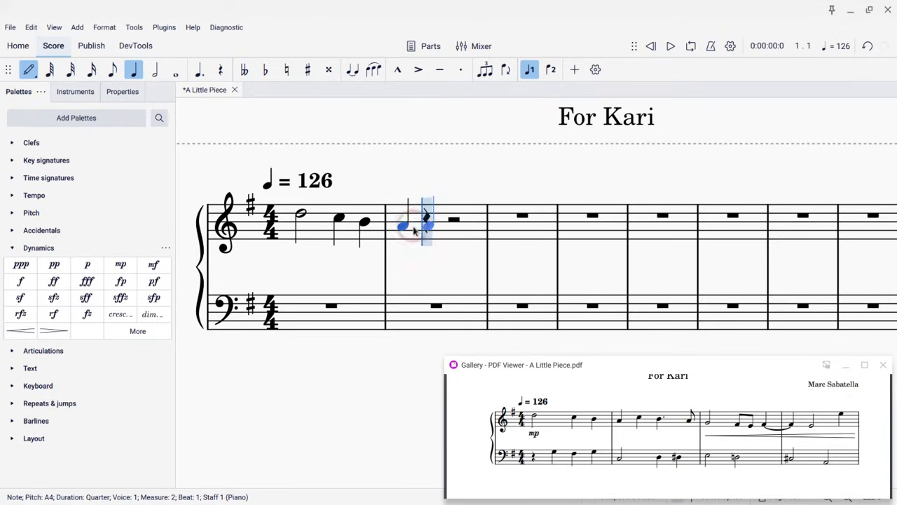
left_click(430, 218)
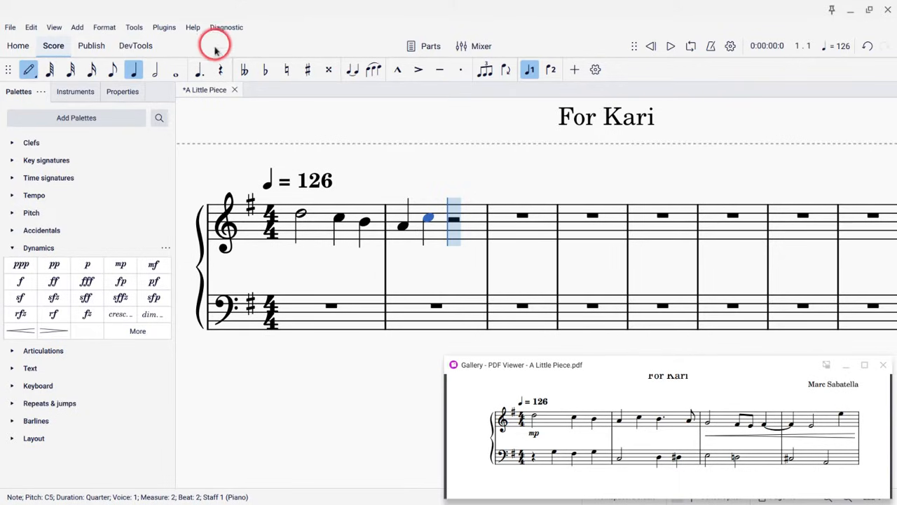
Finish measure 2 with a dotted-quarter B4 and an eighth-note A4
left_click(201, 72)
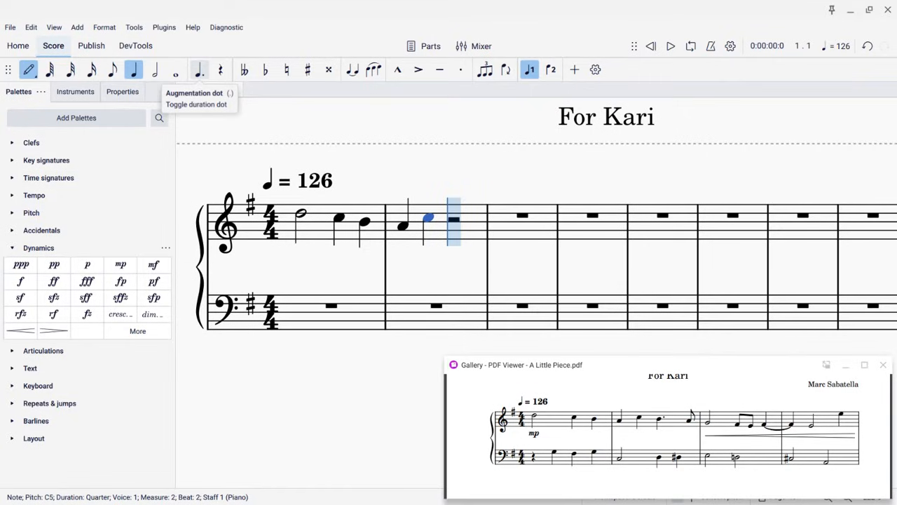
left_click(133, 71)
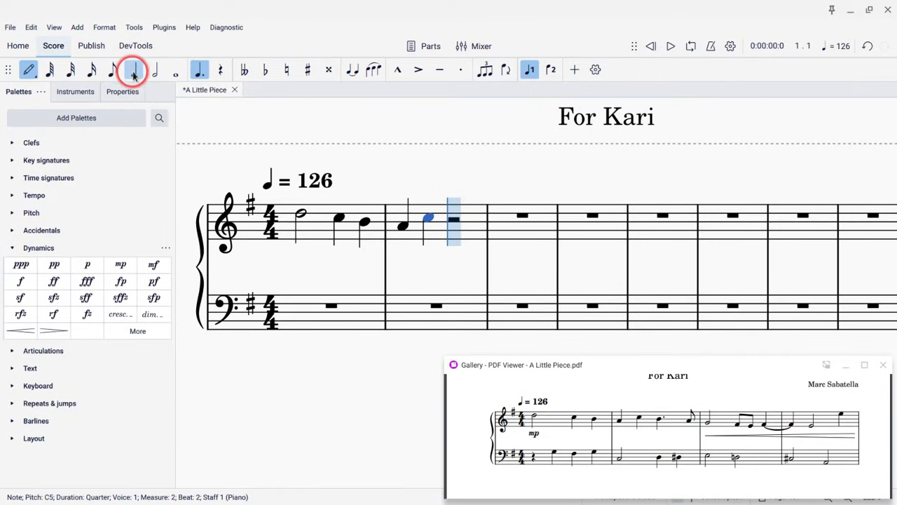
left_click(198, 70)
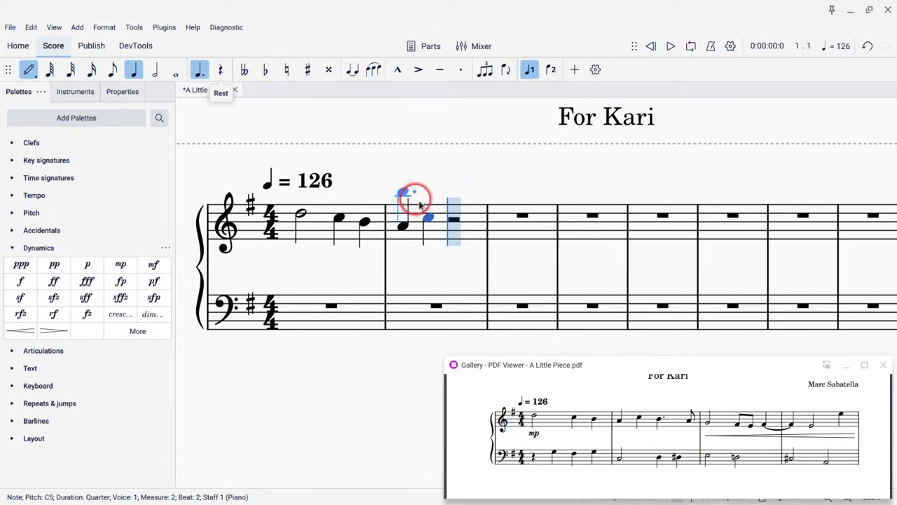
left_click(452, 223)
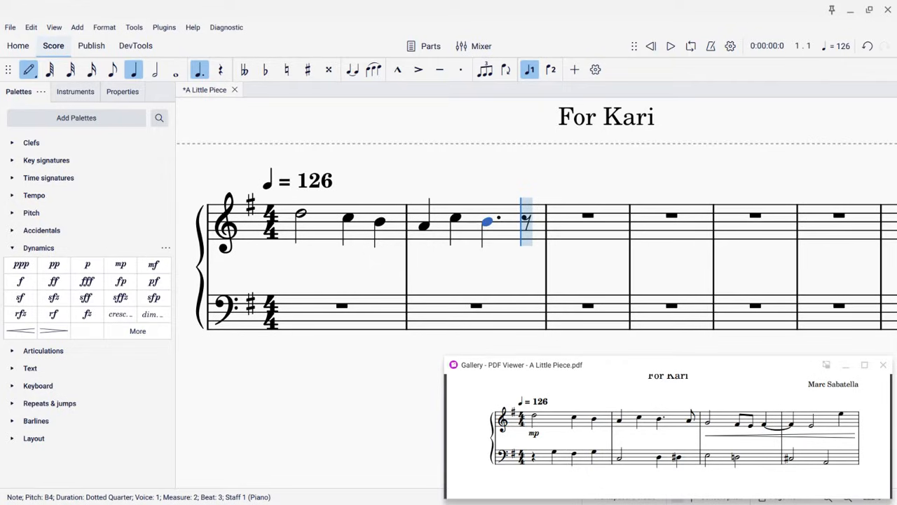
key("4")
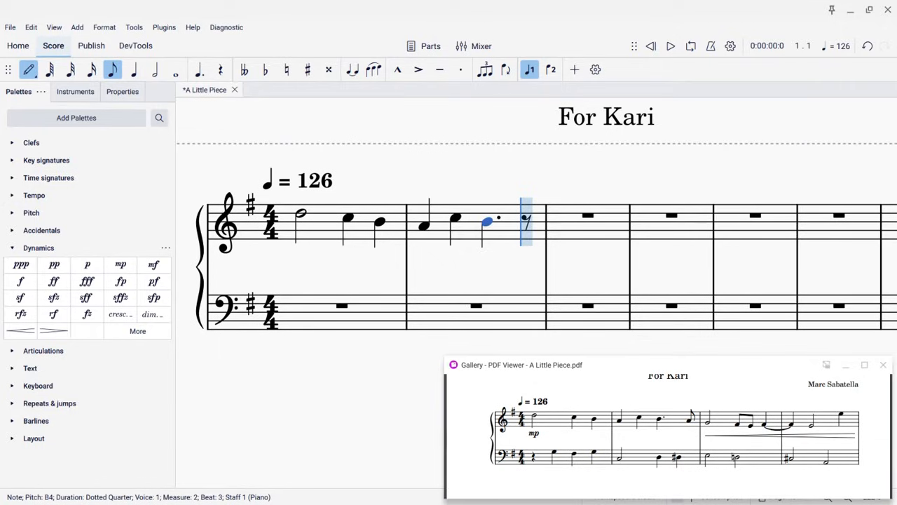
key("a")
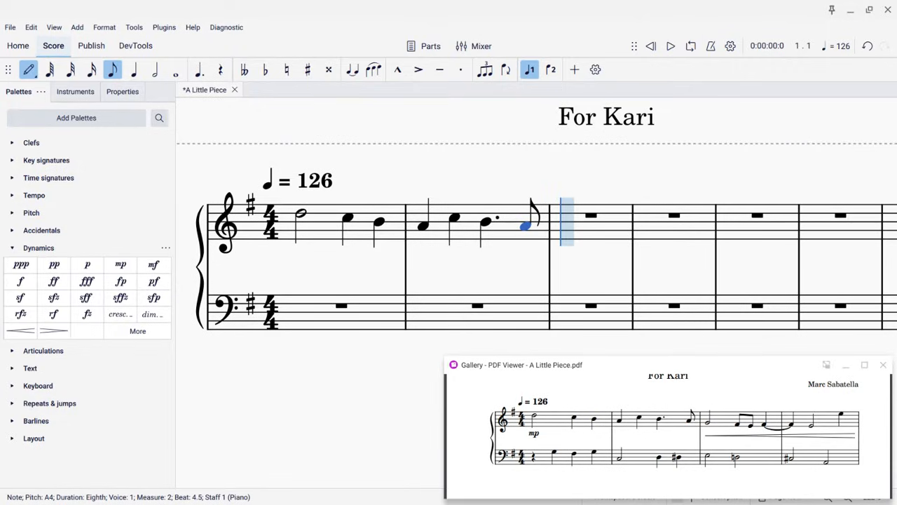
Enter measure 3: a G4 half note, F♯4 and E4 eighth notes, and an F♯4 quarter note
key("6")
key("g")
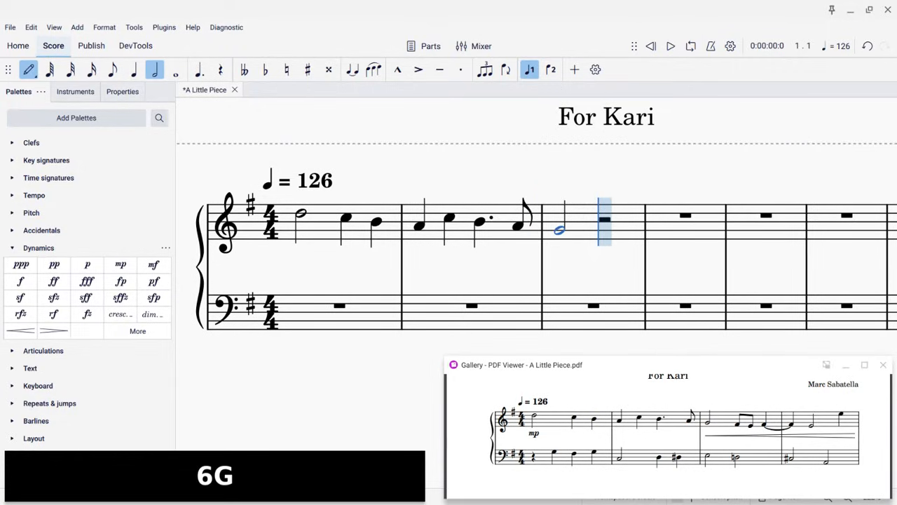
key("4")
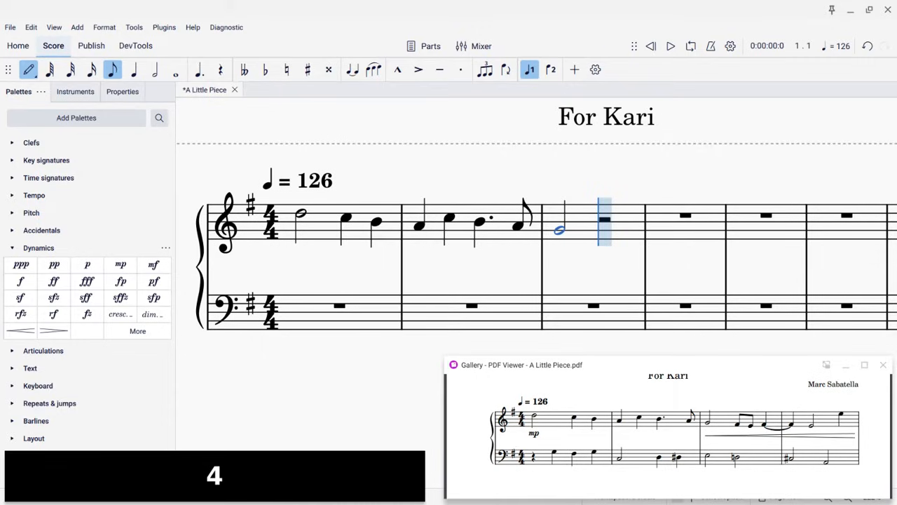
key("f")
key("e")
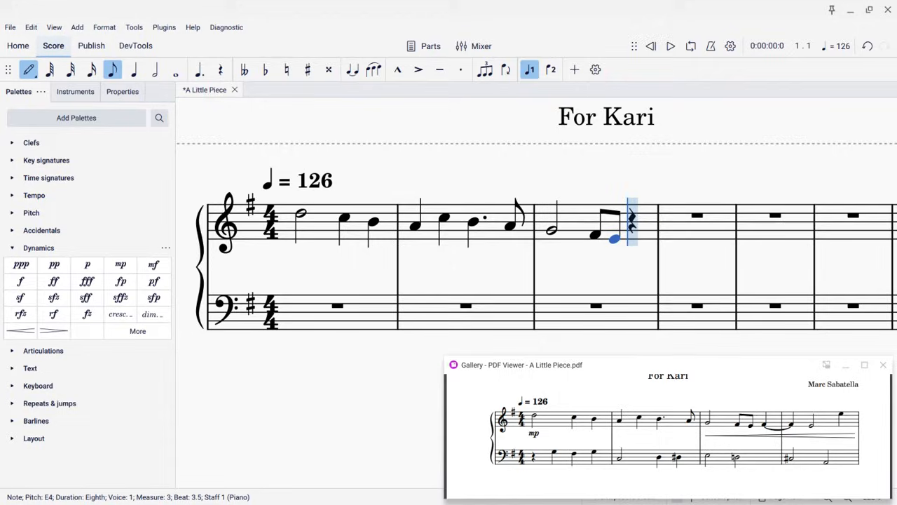
key("5")
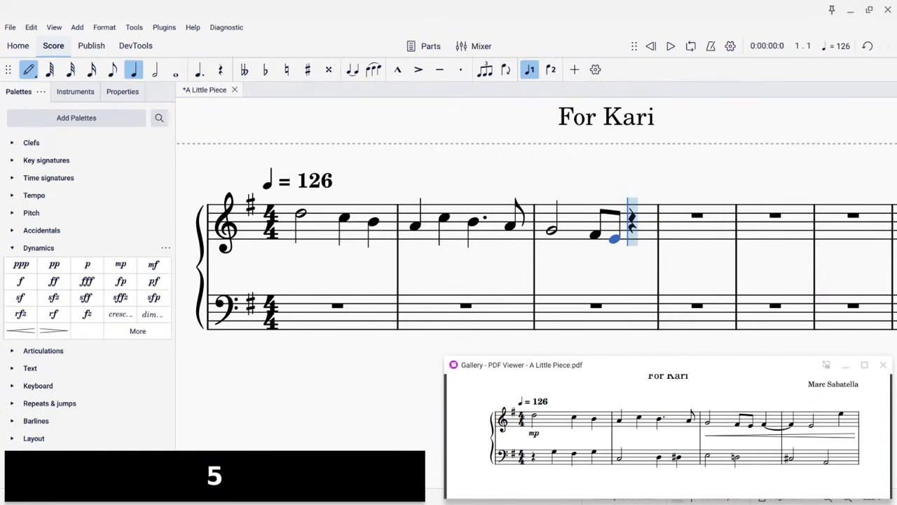
key("f")
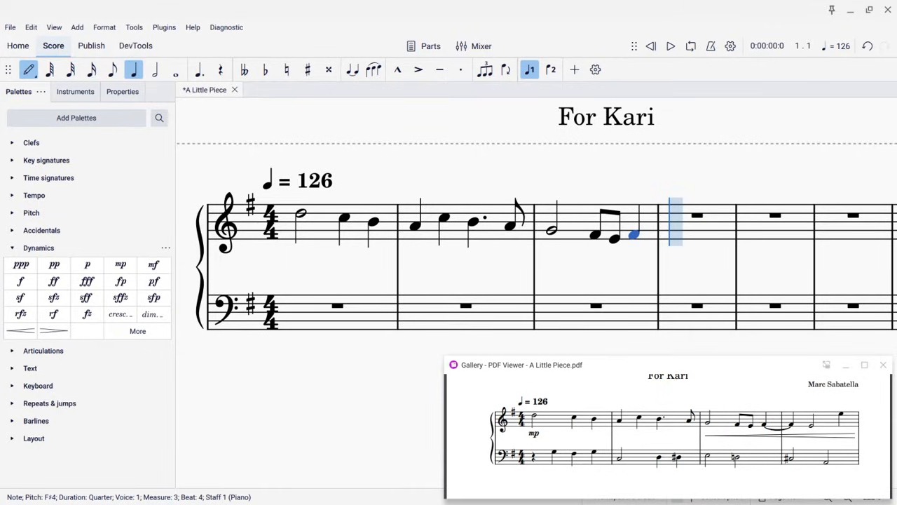
Add a tie from the F♯4 into measure 4, then undo it
key("5")
key("t")
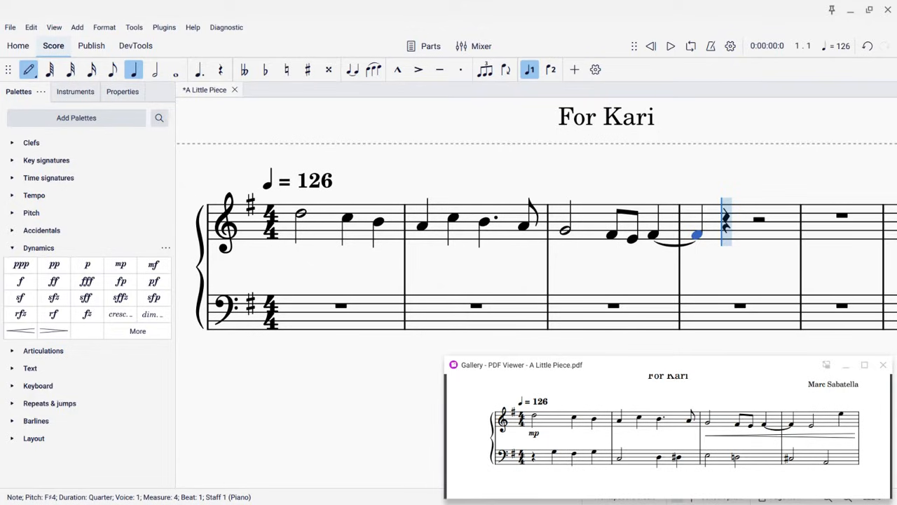
key("ctrl+z")
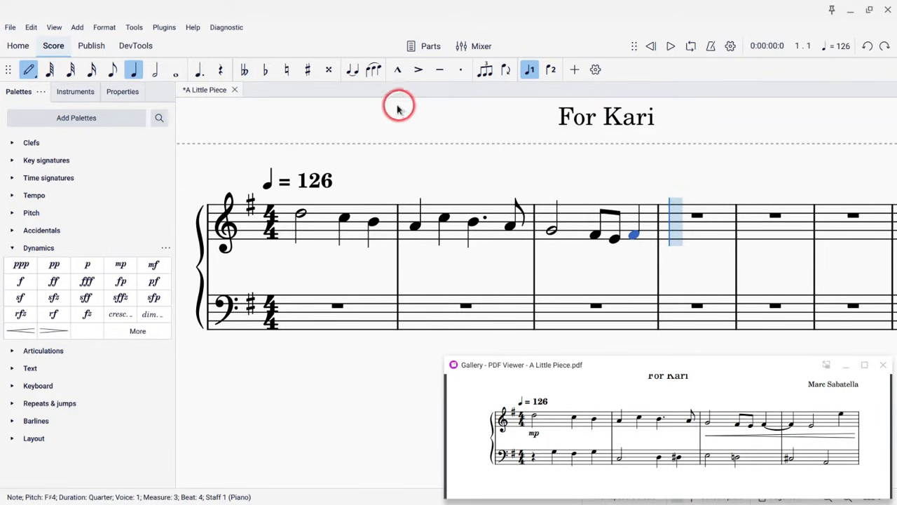
Complete measure 4 of the treble staff with a tied F♯4 quarter, an E4 half note and an E5 quarter note
left_click(352, 70)
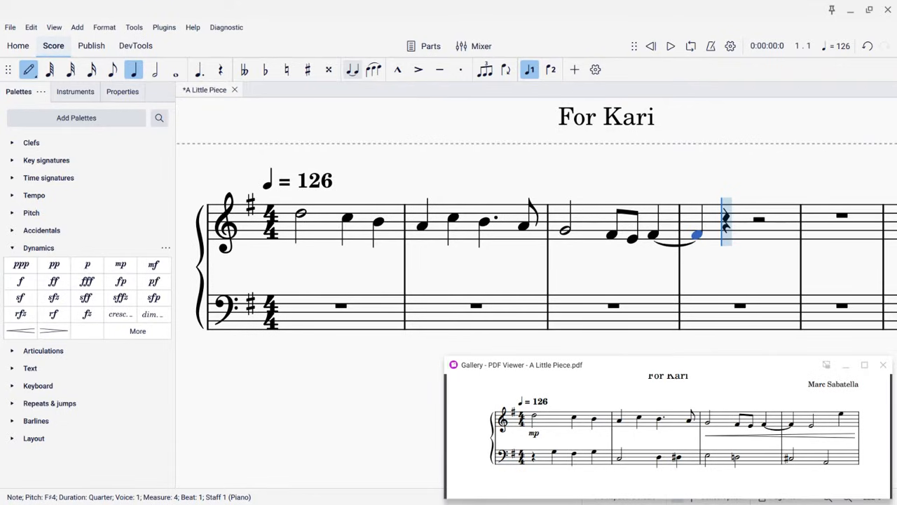
key("6")
key("e")
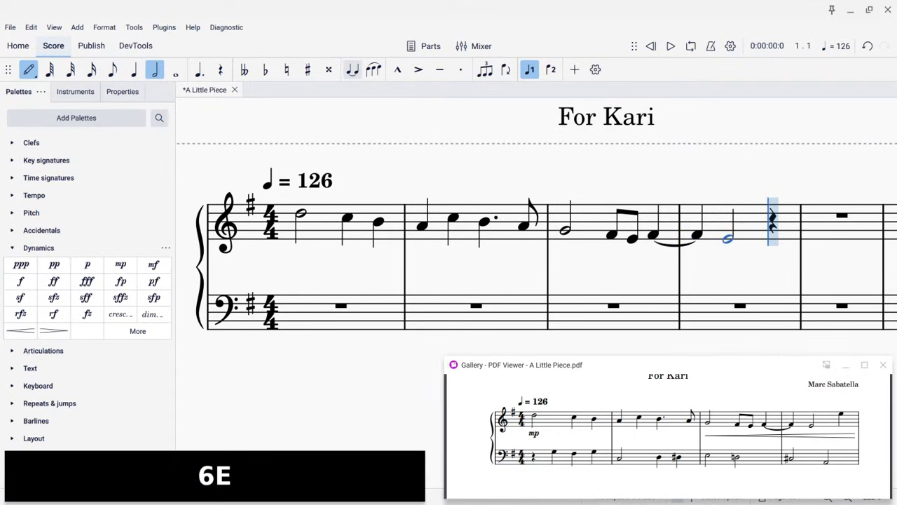
key("5")
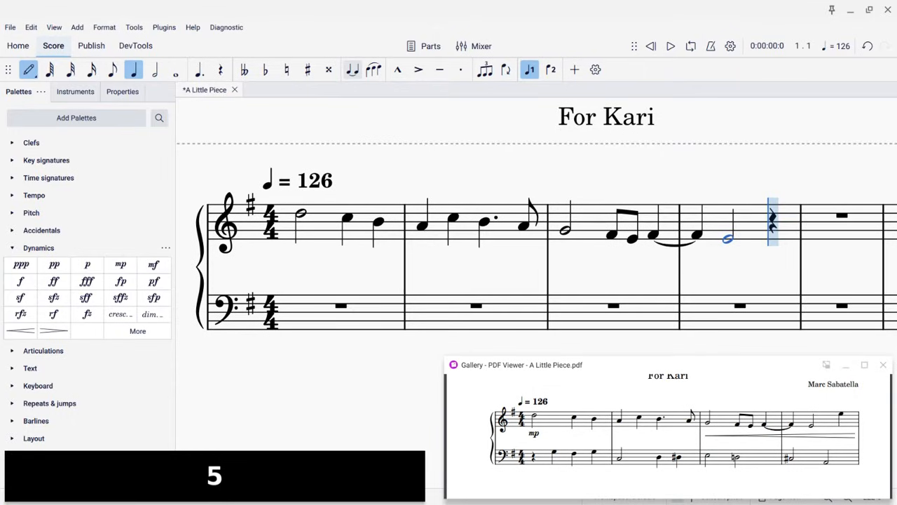
key("e")
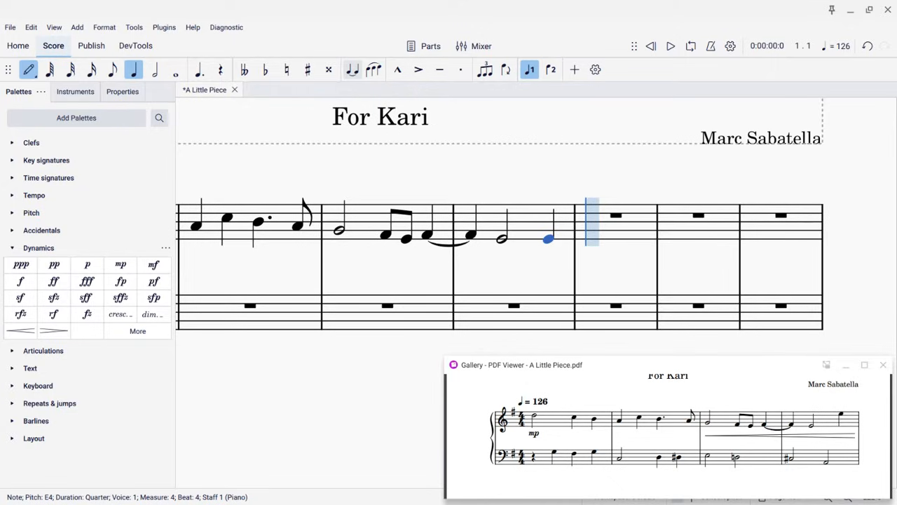
key("ctrl+Up")
scroll(260, 201, "left", 3)
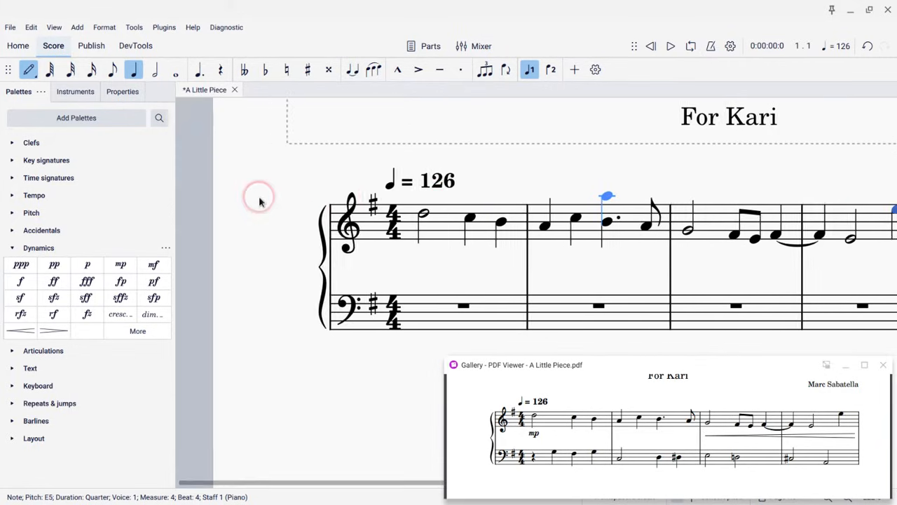
scroll(259, 202, "right", 2)
scroll(259, 201, "left", 1)
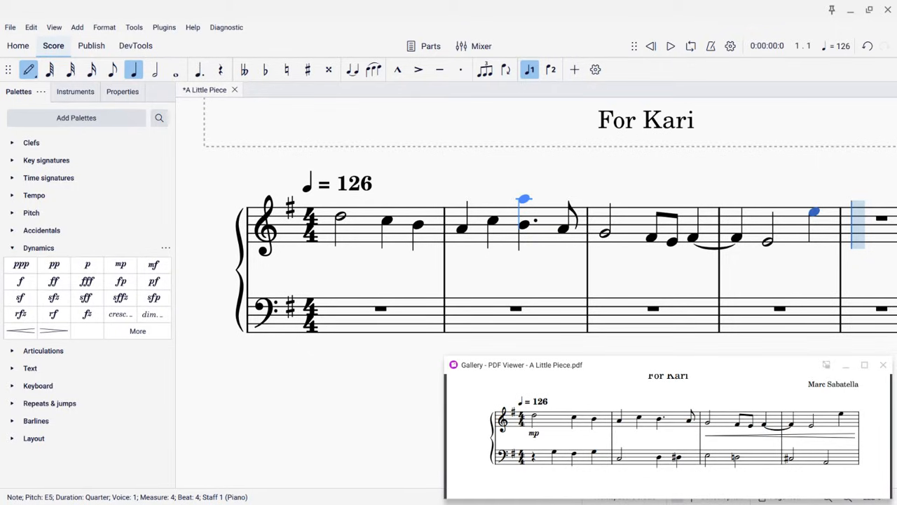
key("Escape")
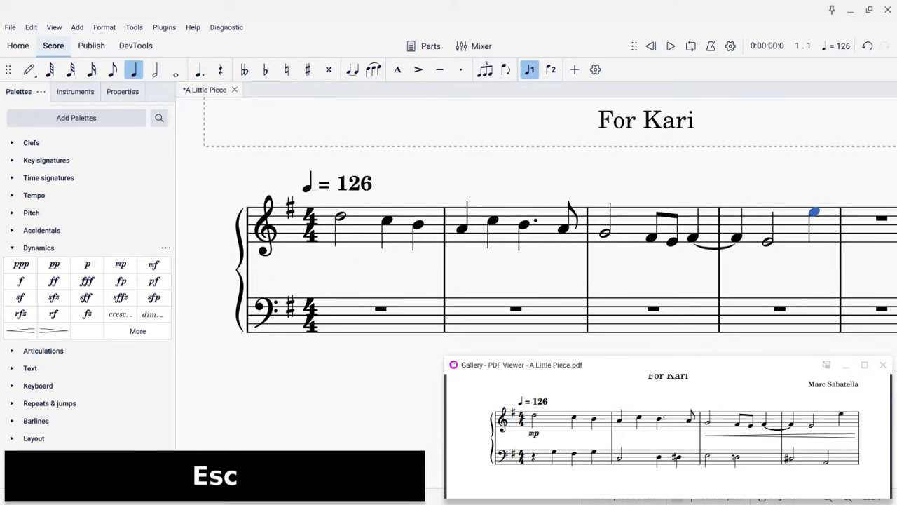
Enter the bass staff's measure 1: a quarter rest followed by G3, F♯3 and G3 quarter notes
left_click(349, 323)
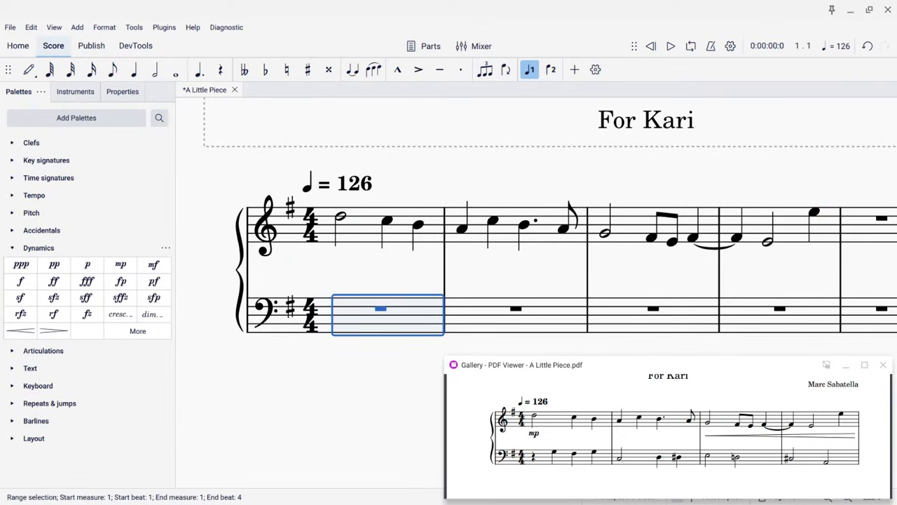
key("n")
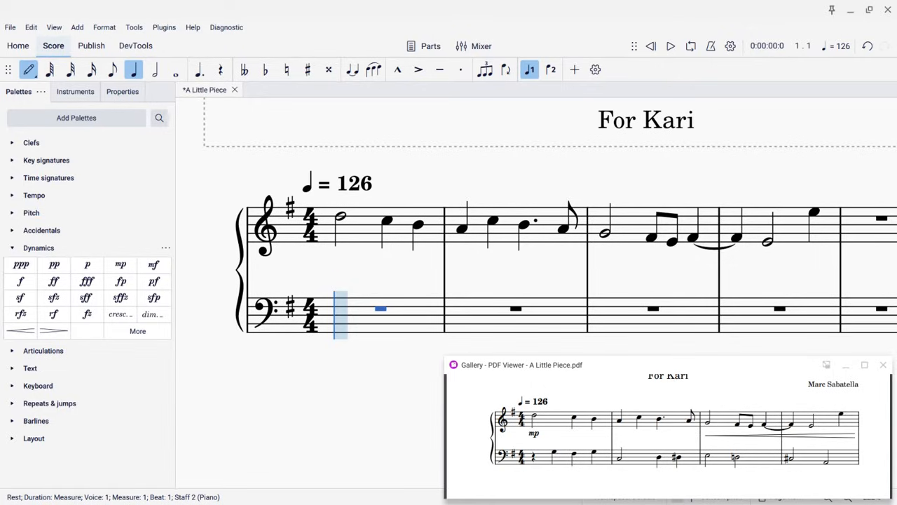
key("5")
key("0")
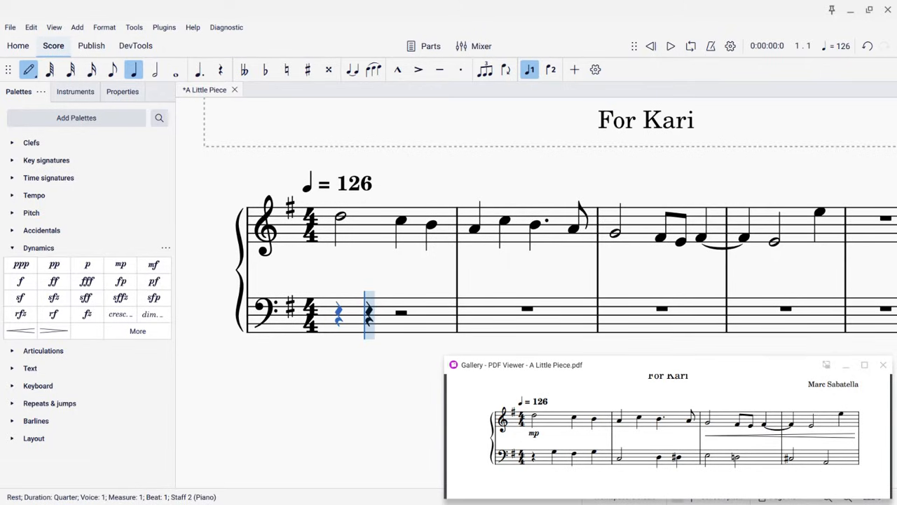
key("ctrl+z")
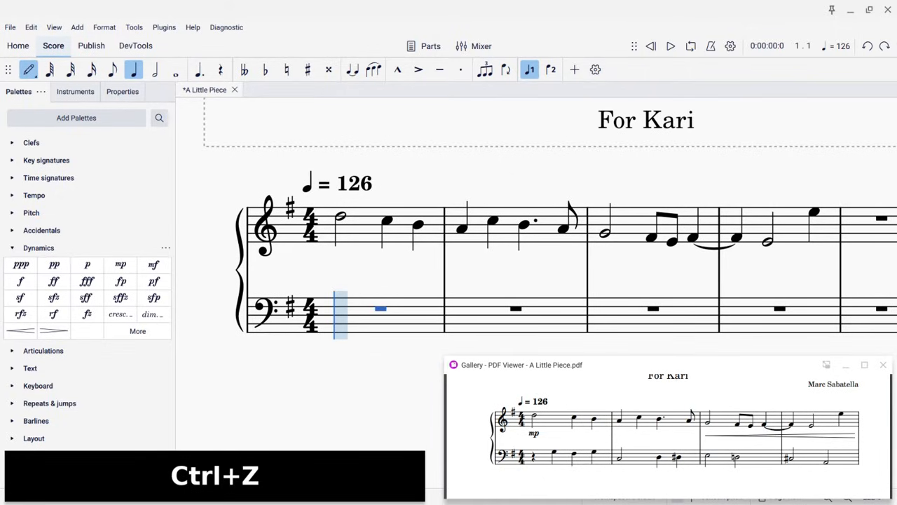
left_click(342, 316)
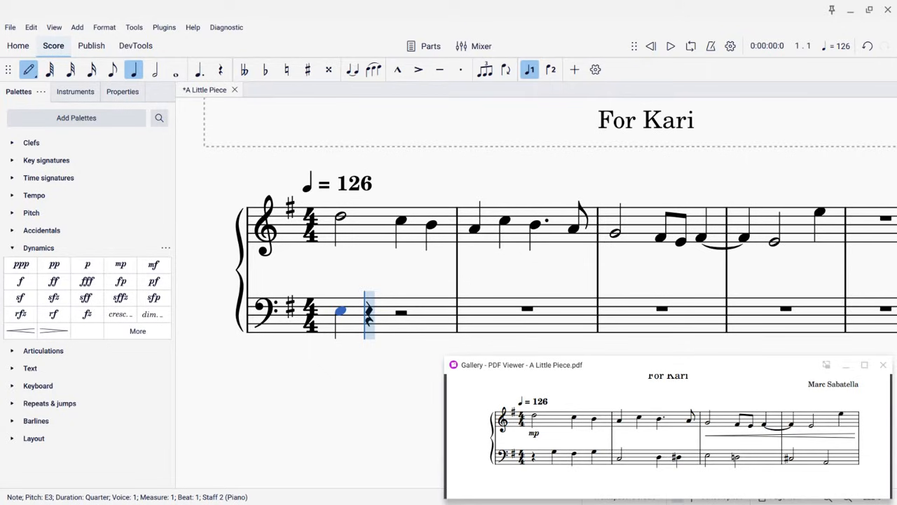
key("ctrl+z")
left_click(339, 312)
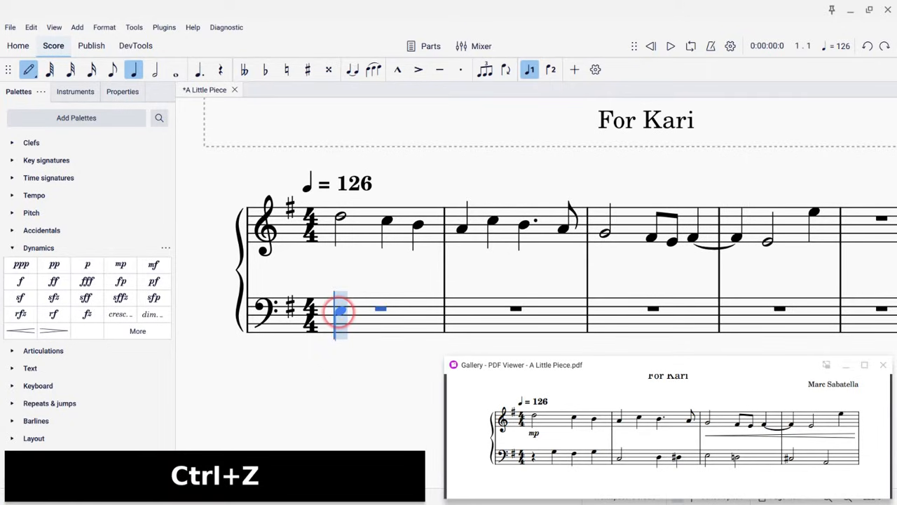
right_click(339, 311)
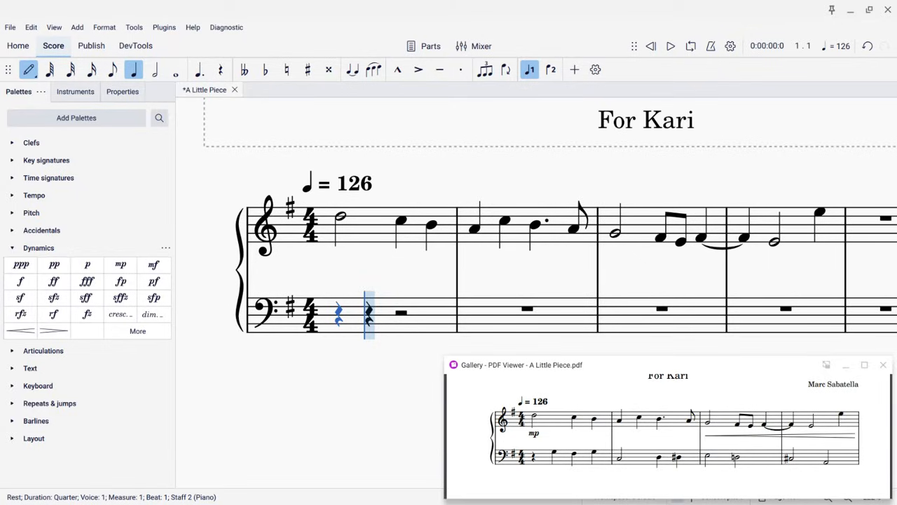
key("g")
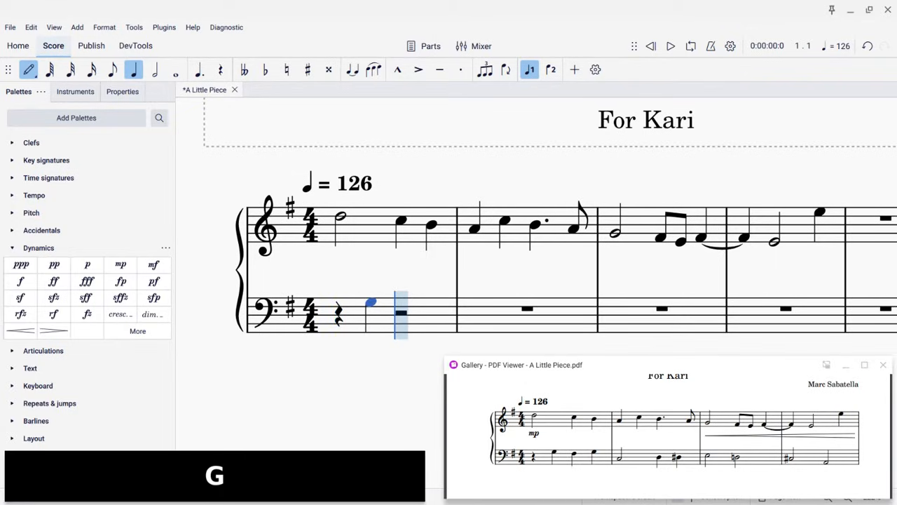
key("f")
key("g")
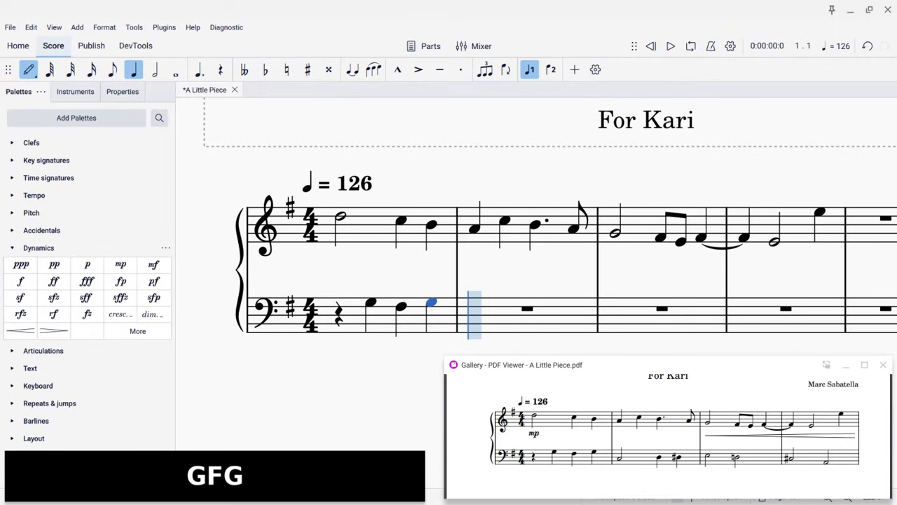
Enter bass measure 2: a C3 half note, a D3 quarter note and a D♯3 quarter note
key("6")
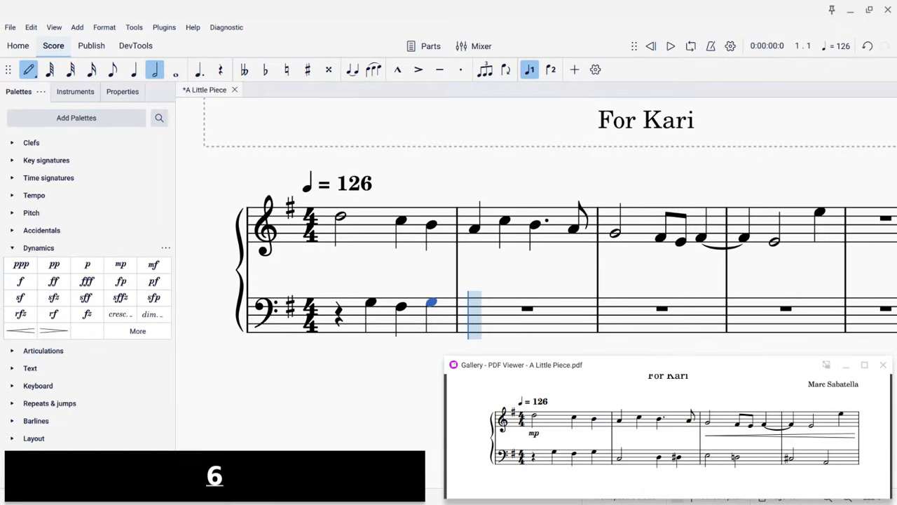
key("c")
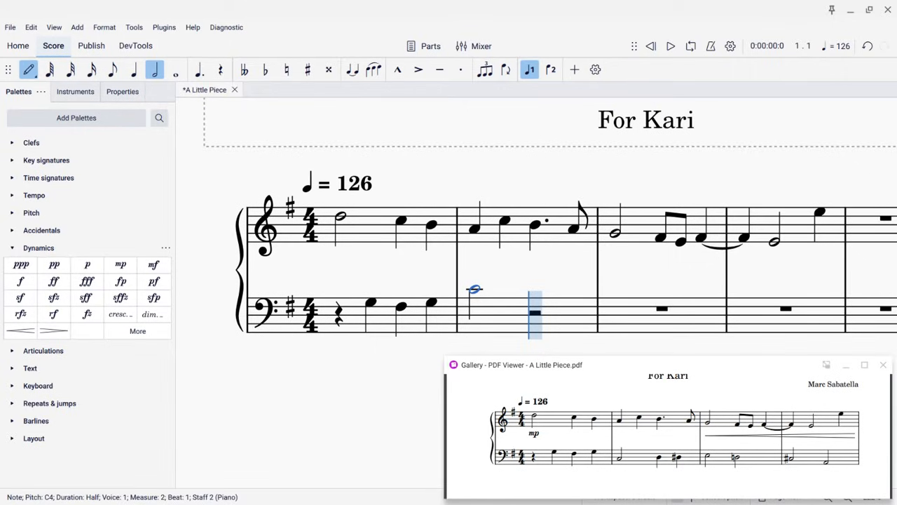
key("ctrl+Down")
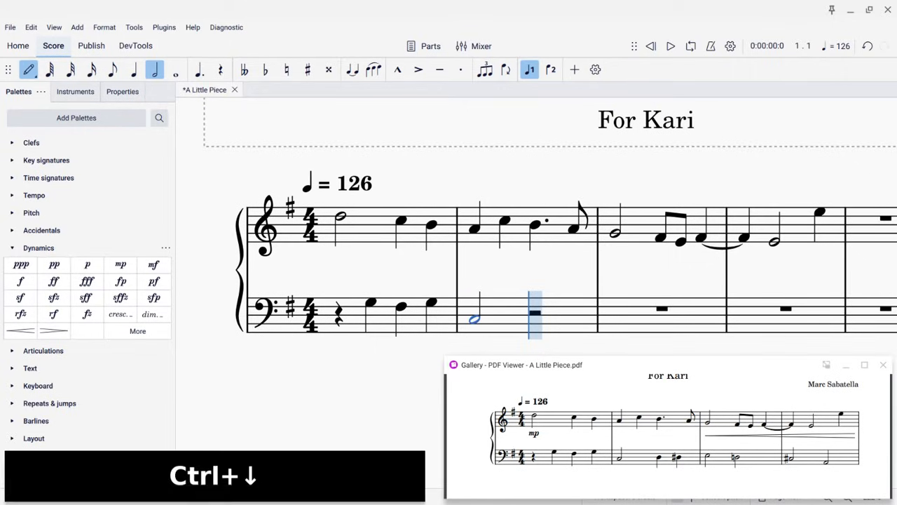
key("5")
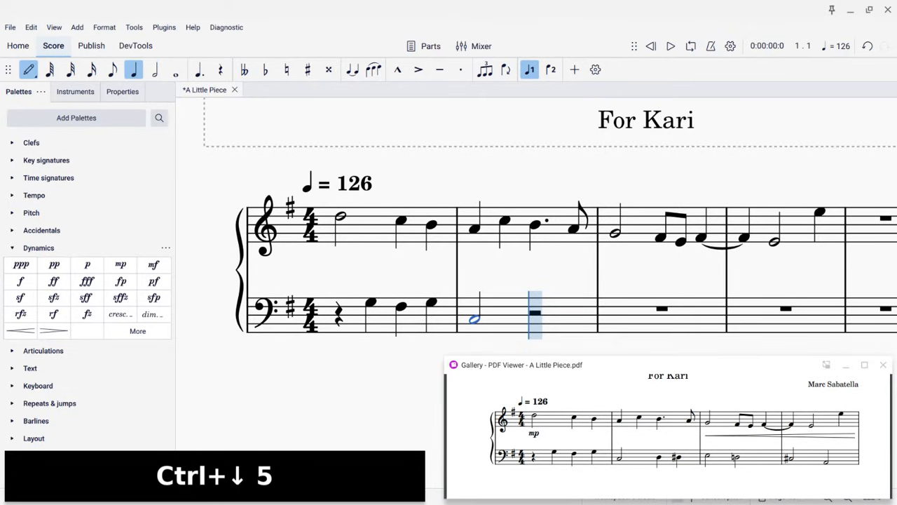
key("d")
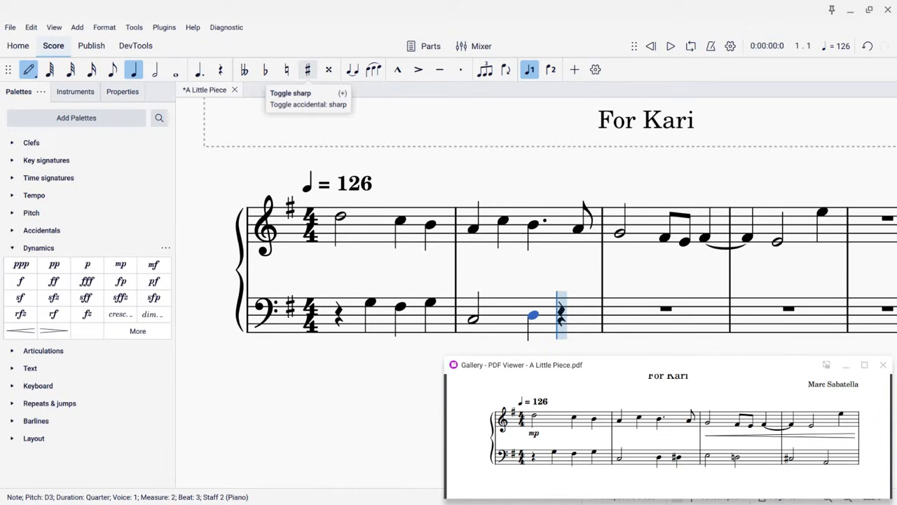
key("shift+equal")
key("d")
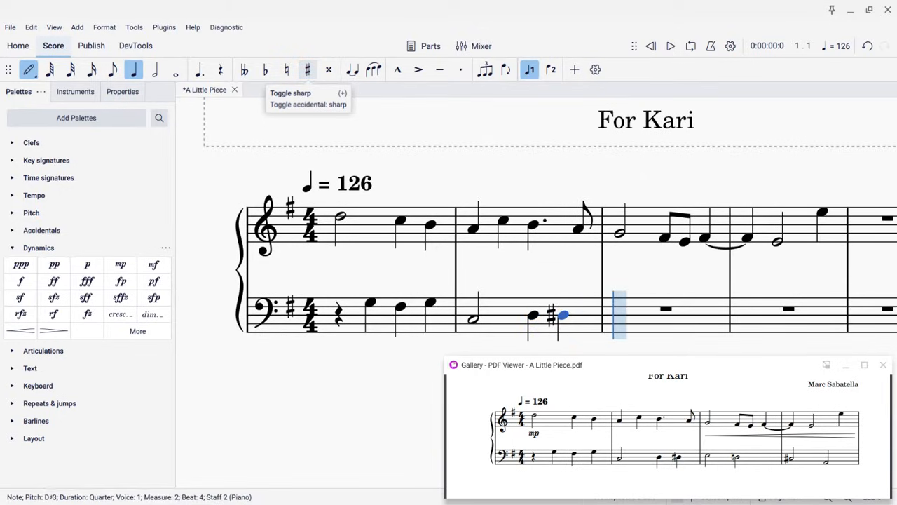
Enter bass measure 3: an E3 half note and a D♮3 half note
key("6")
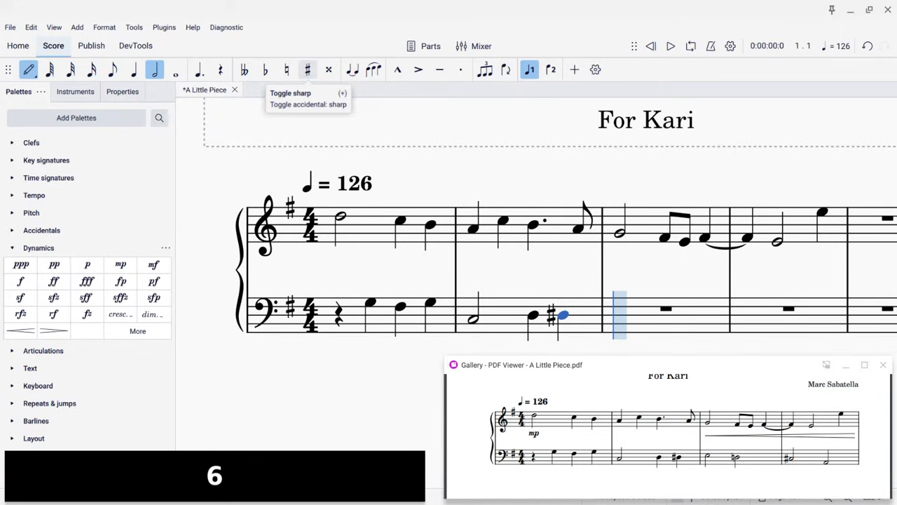
key("e")
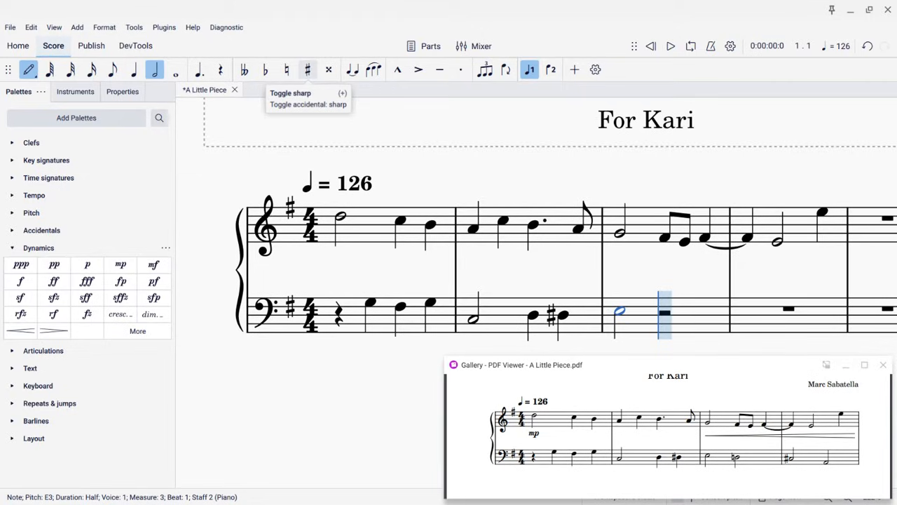
key("equal")
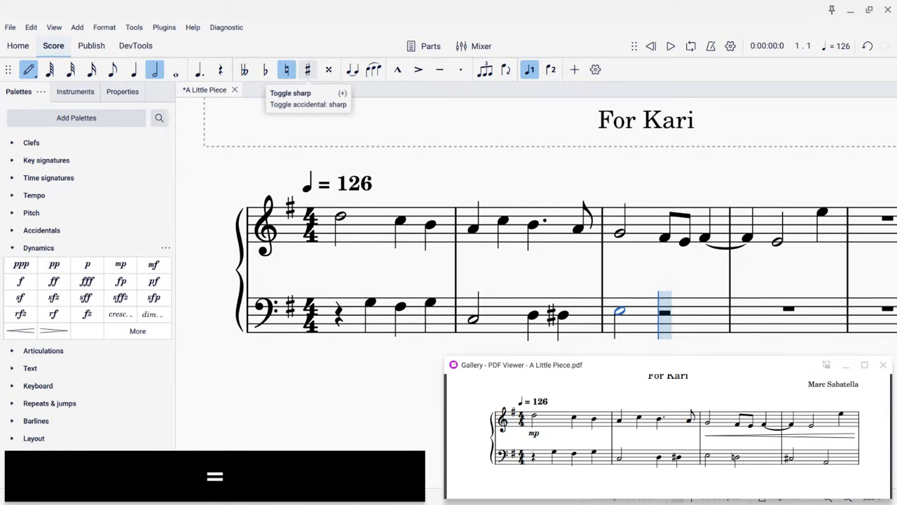
key("d")
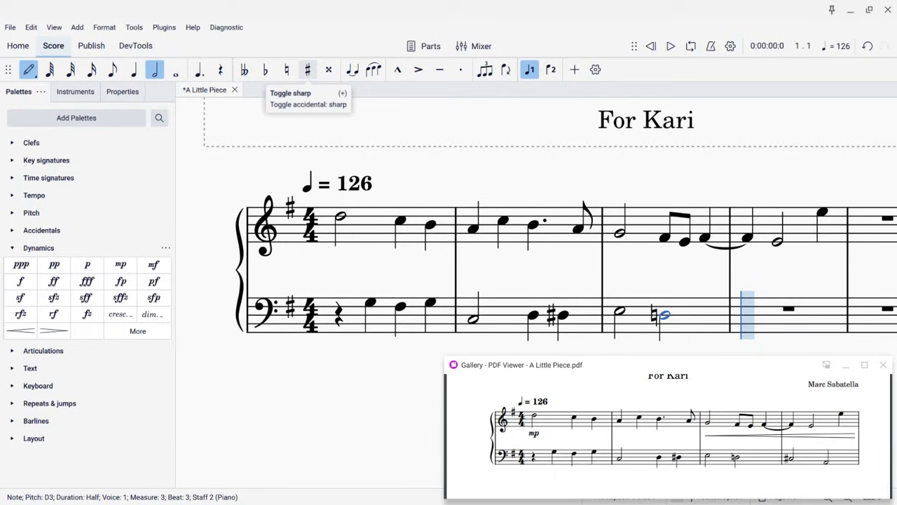
Enter bass measure 4: a C♯3 half note and an A2 half note
key("shift+equal")
key("c")
key("a")
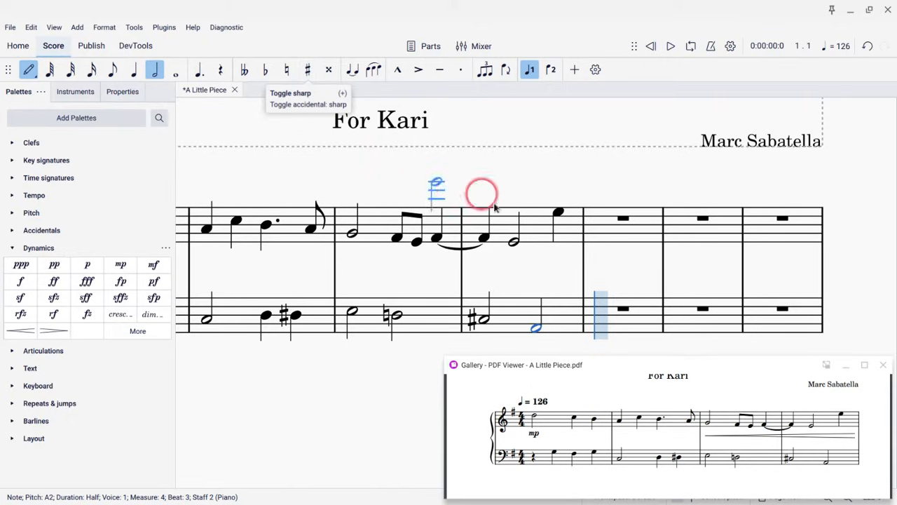
scroll(607, 428, "down", 3)
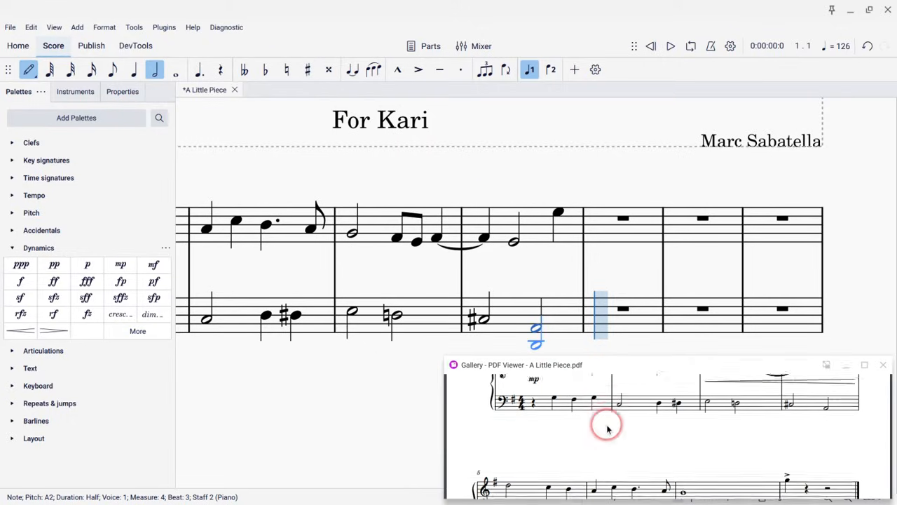
scroll(652, 431, "up", 3)
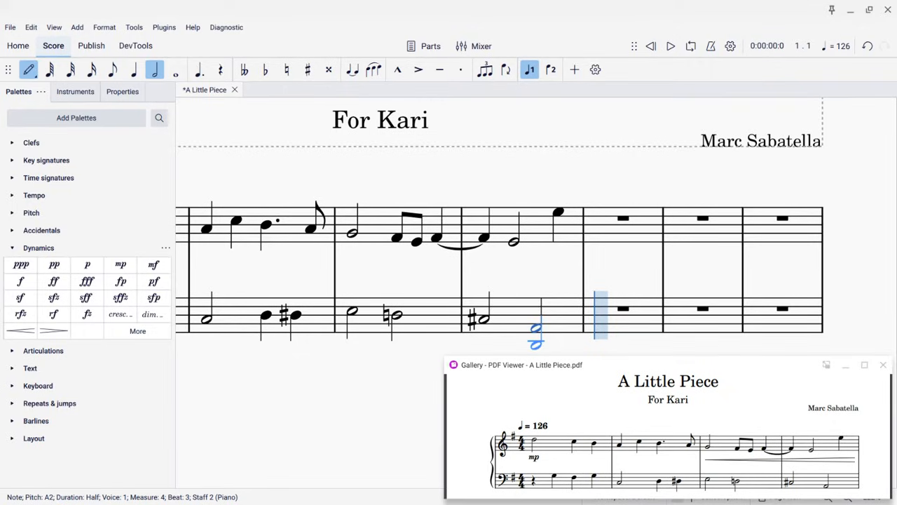
key("Return")
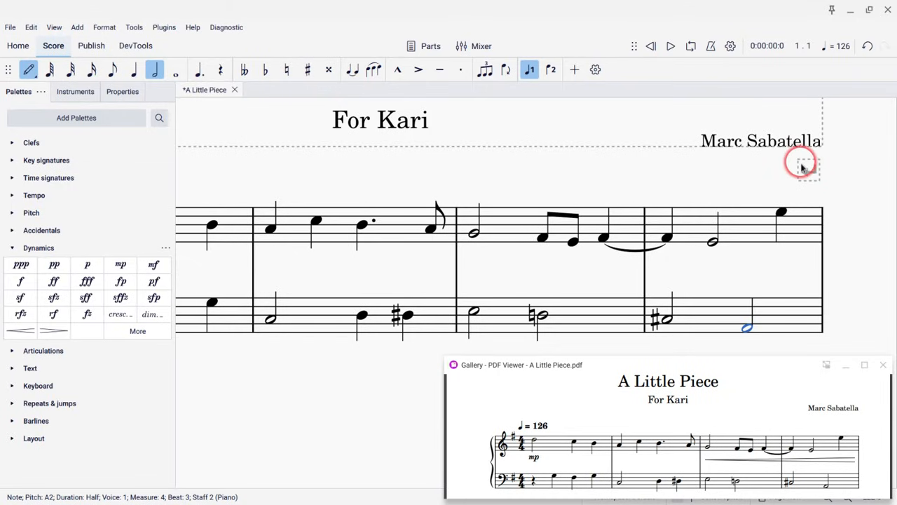
Examine the empty measures from 5 onward and the second system of the reference PDF
scroll(289, 380, "down", 2)
scroll(288, 379, "left", 2)
scroll(289, 380, "down", 3)
scroll(288, 379, "left", 3)
scroll(289, 379, "down", 3)
scroll(289, 379, "up", 2)
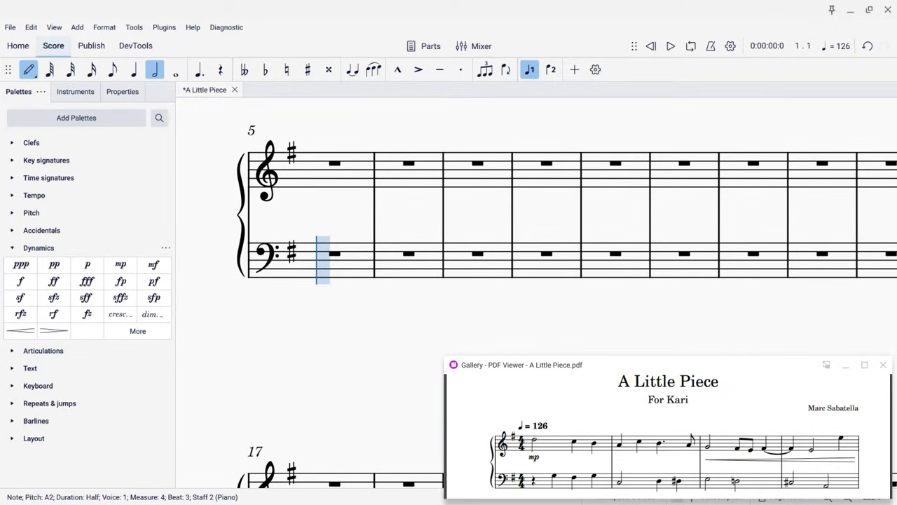
scroll(622, 466, "down", 3)
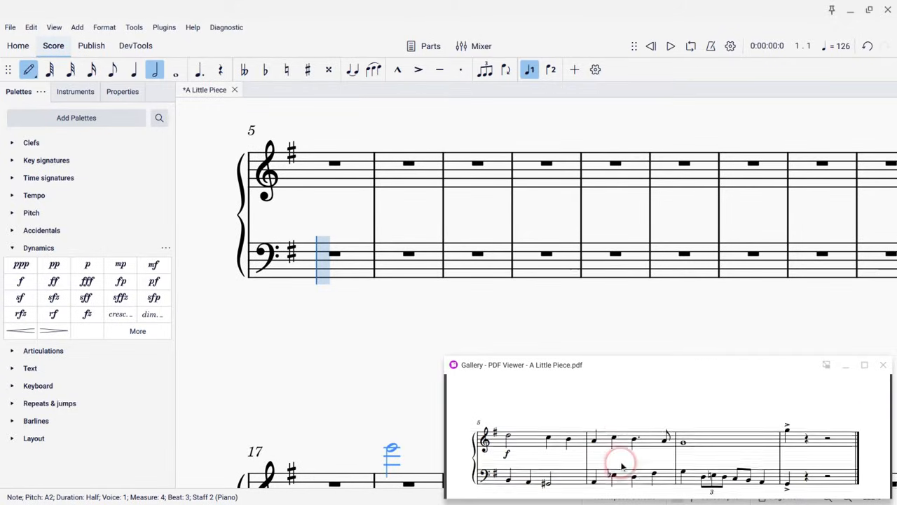
scroll(622, 467, "down", 1)
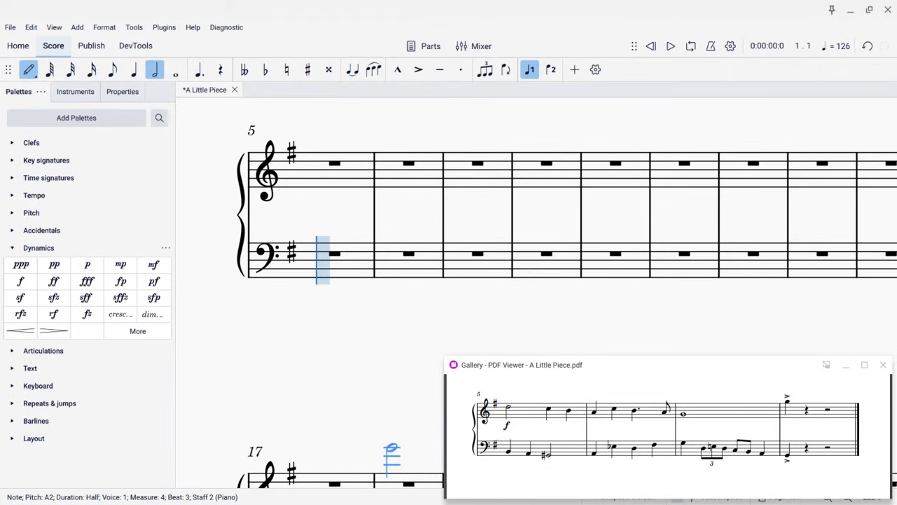
Compare the opening measures of the score with measures 5 and 6 of the reference PDF
key("Escape")
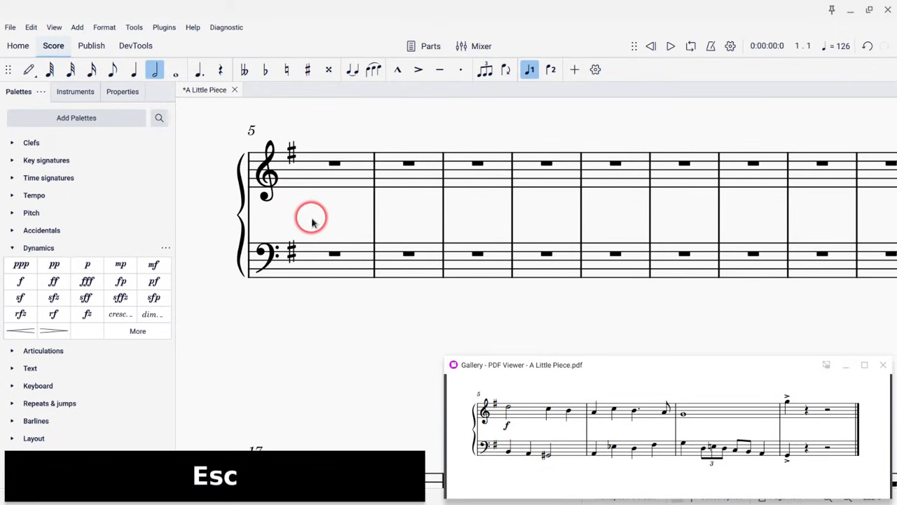
left_click(310, 158)
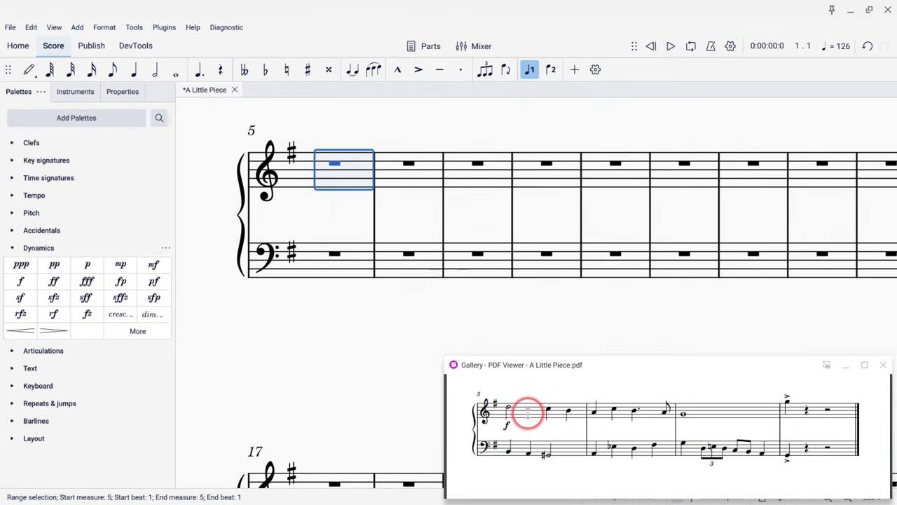
scroll(622, 407, "up", 5)
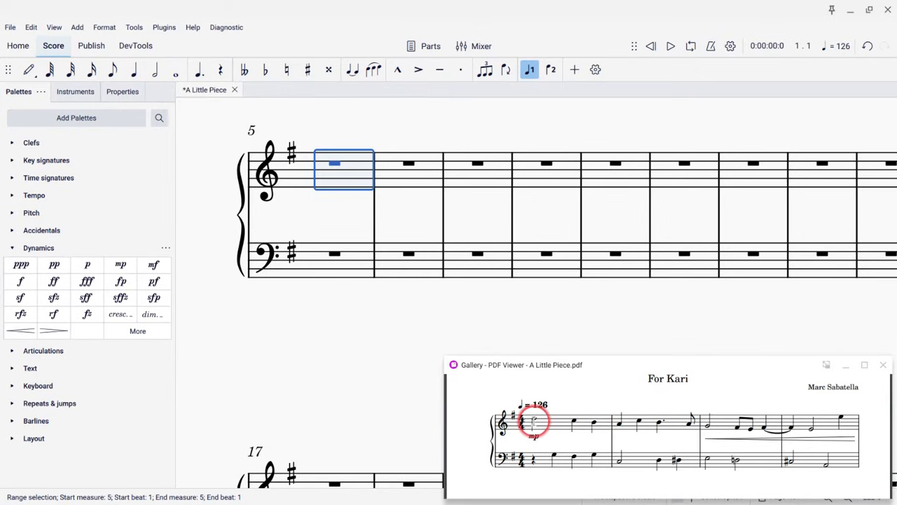
scroll(534, 421, "down", 5)
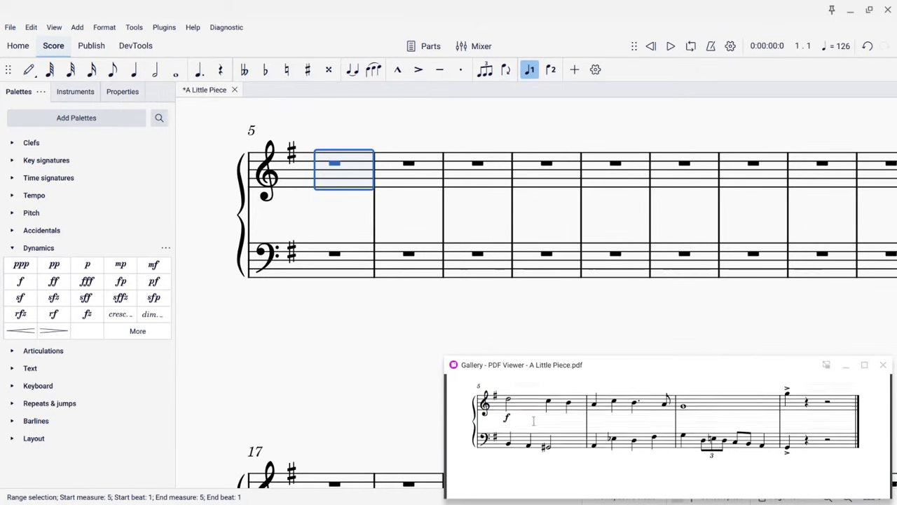
scroll(665, 427, "up", 3)
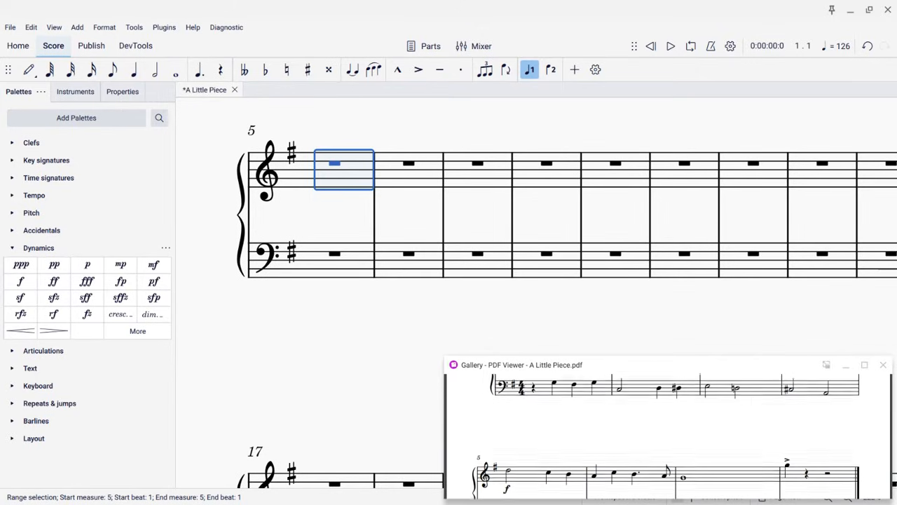
scroll(666, 428, "up", 3)
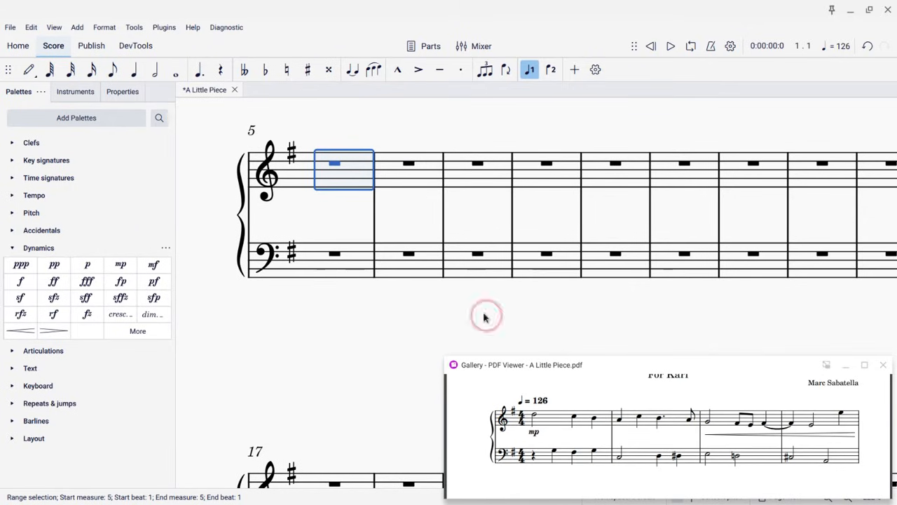
scroll(448, 293, "up", 5)
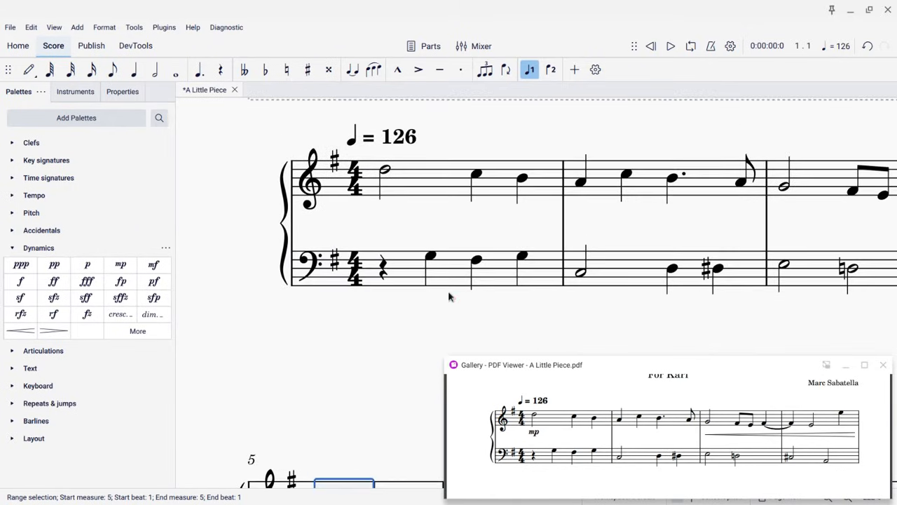
Copy the treble notes of measures 1–2 and paste them into treble measures 5–6
left_click(419, 177)
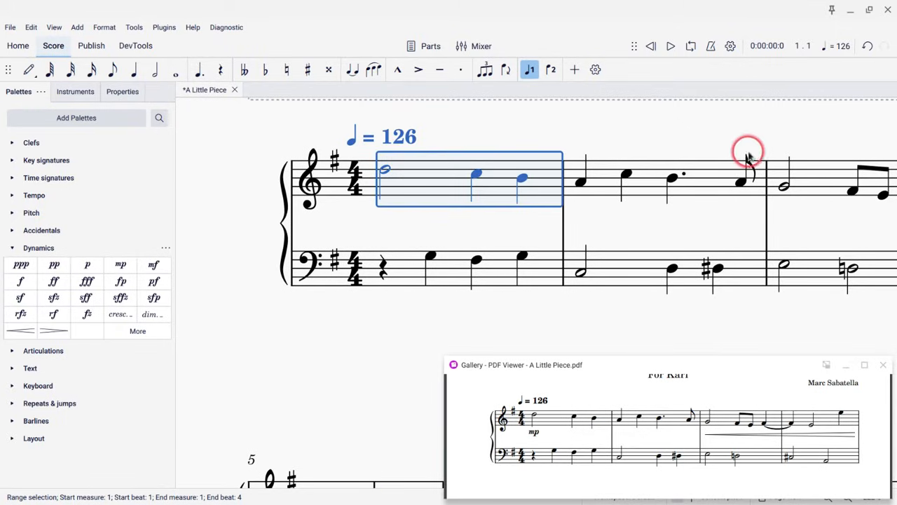
left_click(692, 186, "shift")
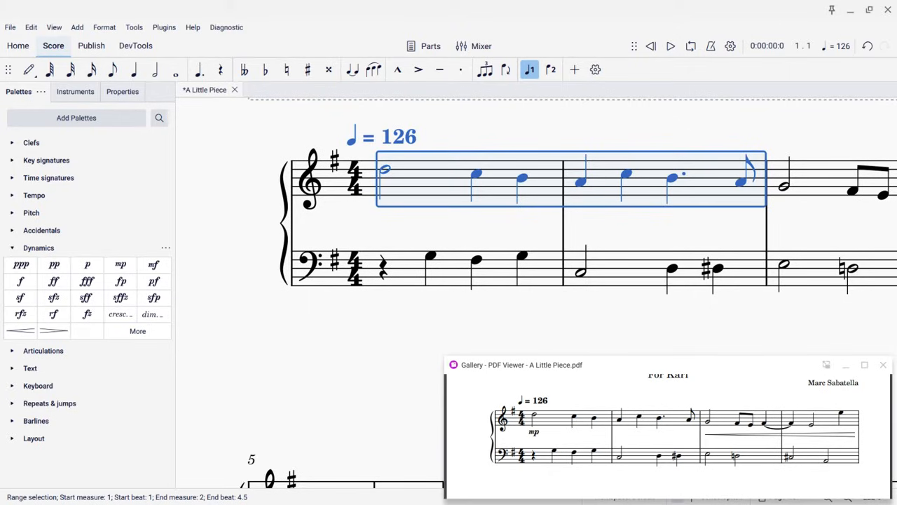
key("ctrl+c")
left_click(32, 29)
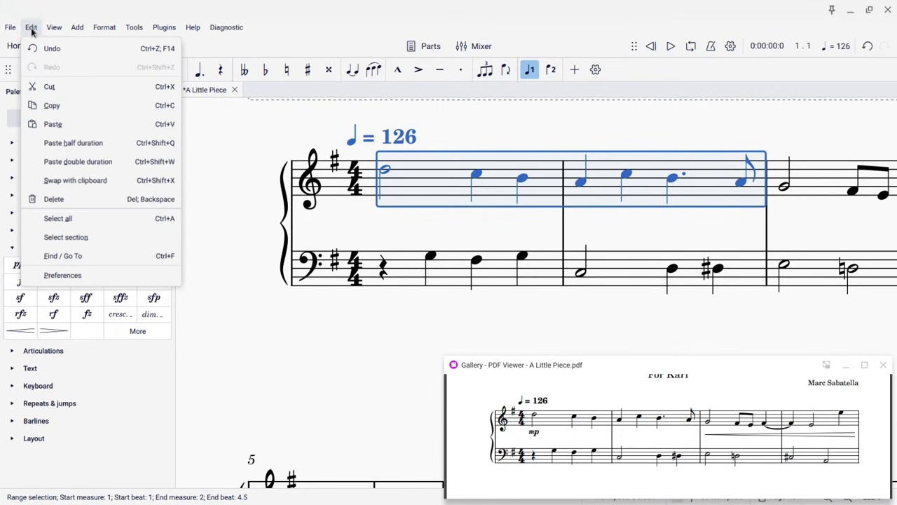
left_click(55, 106)
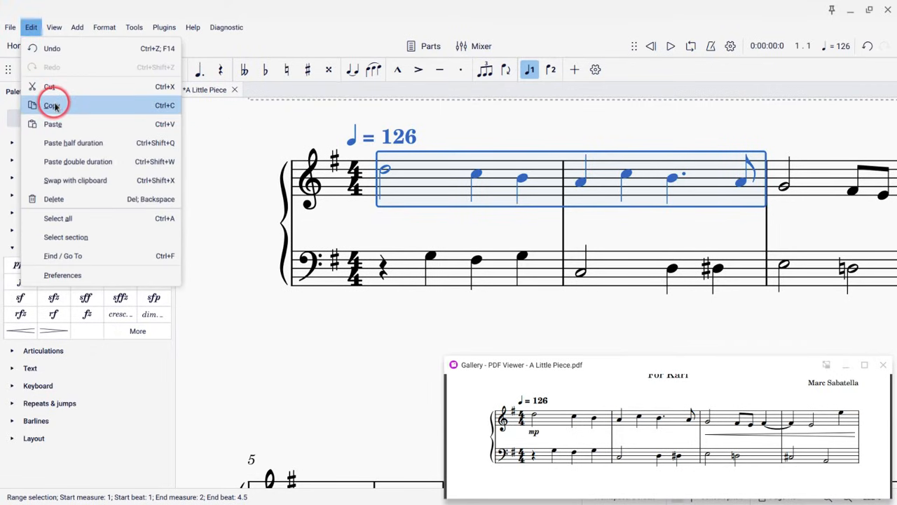
scroll(343, 223, "down", 5)
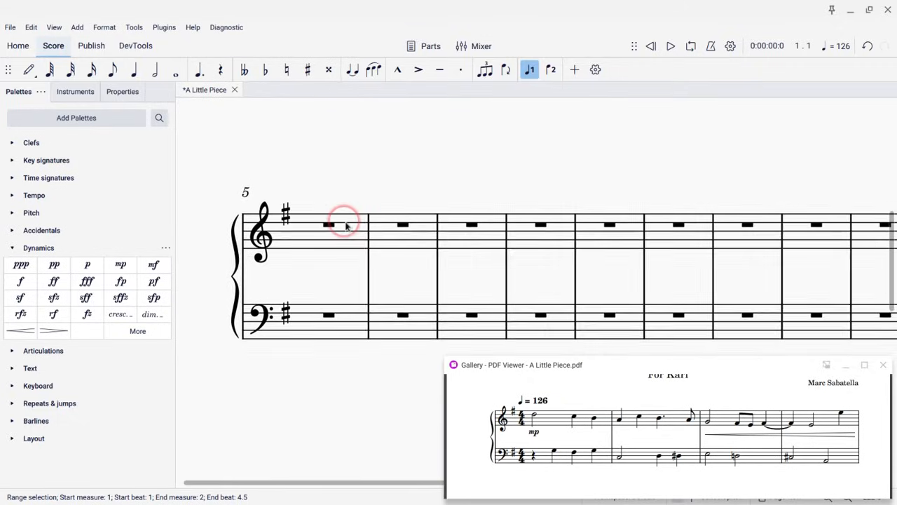
left_click(324, 232)
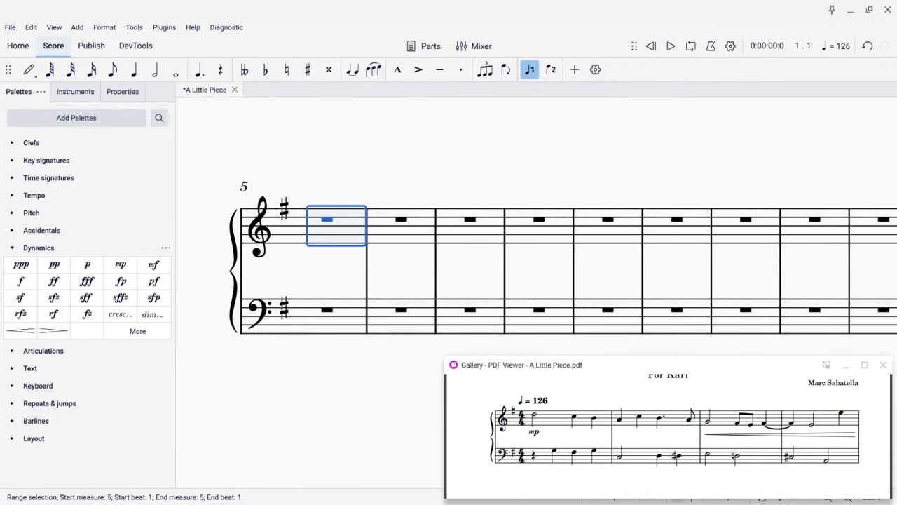
key("ctrl+v")
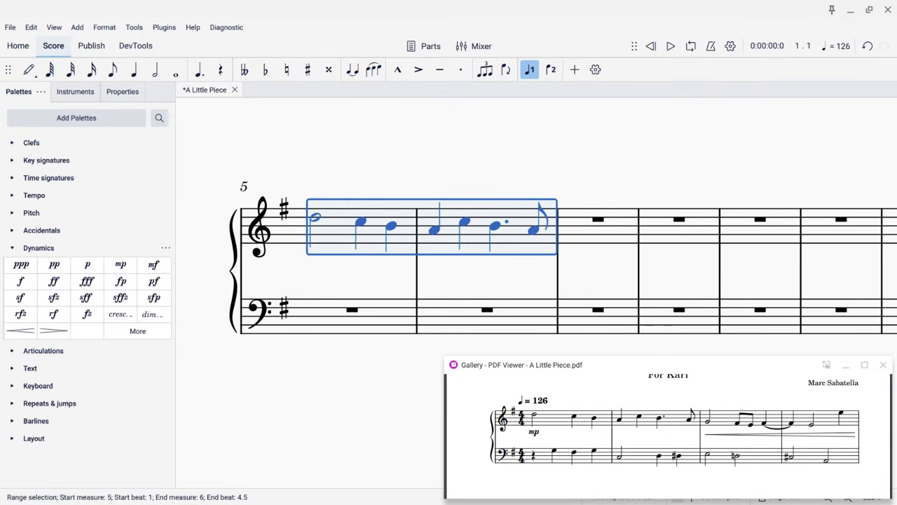
Enter treble measure 7 as a G4 whole note and begin measure 8 with a G5 quarter note
scroll(543, 406, "down", 2)
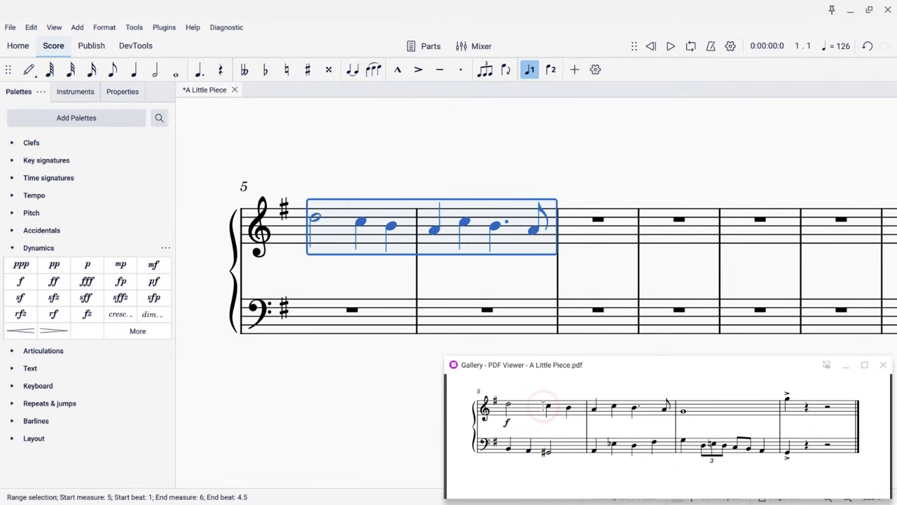
left_click(591, 225)
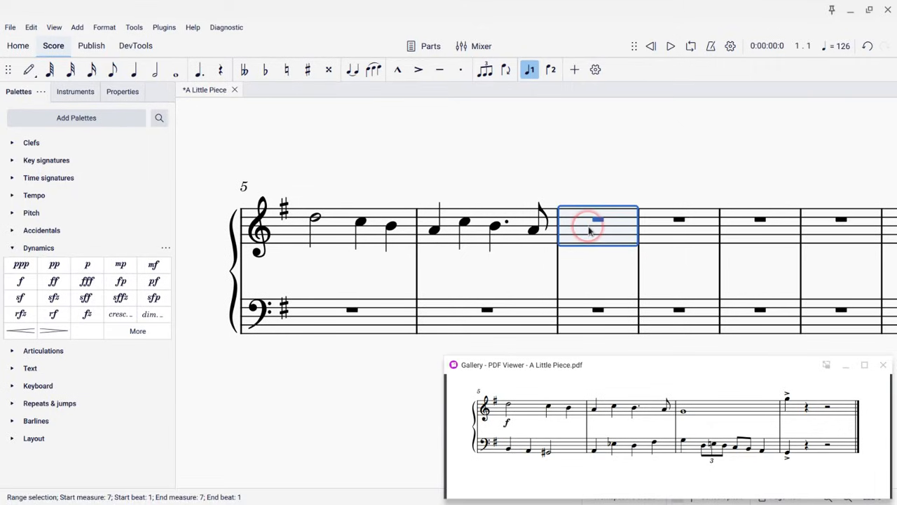
key("n")
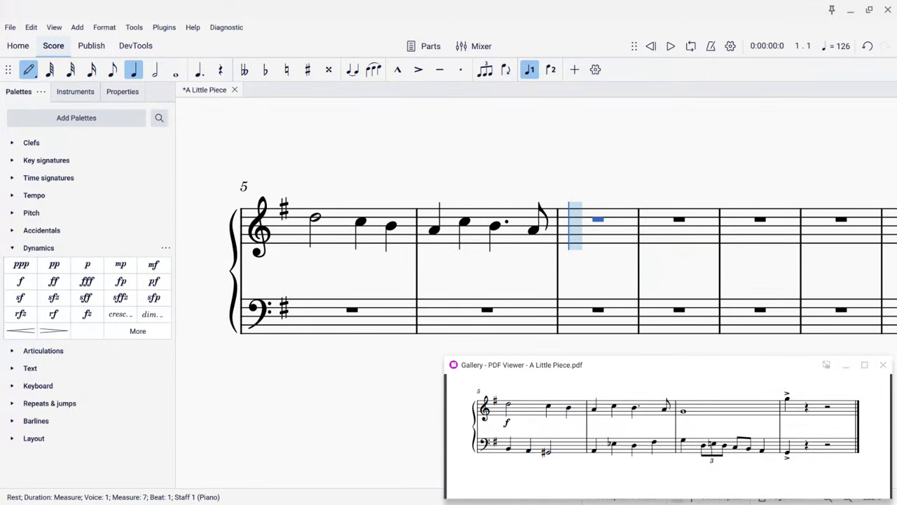
key("7")
key("g")
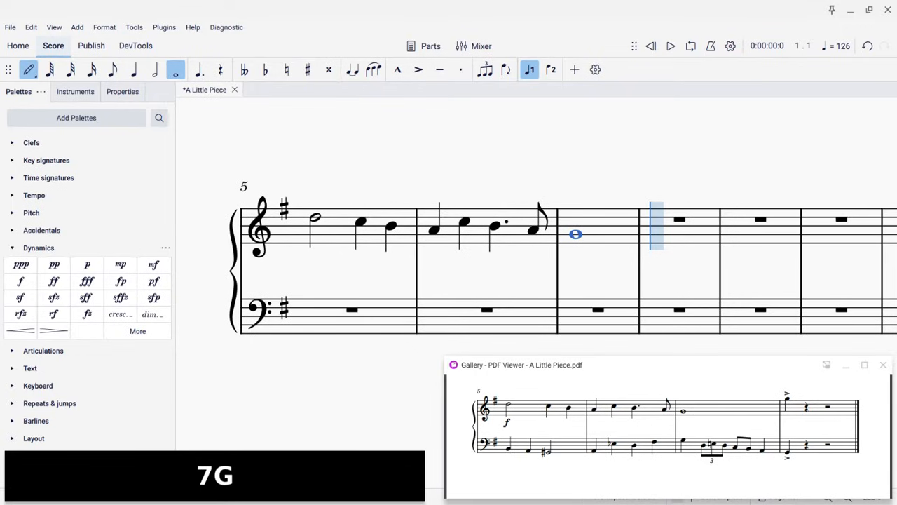
key("5")
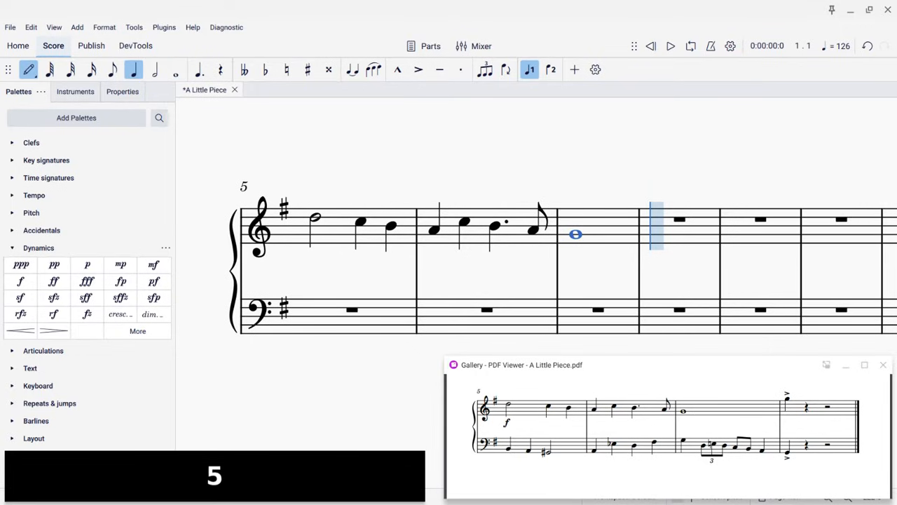
key("g")
key("ctrl+Up")
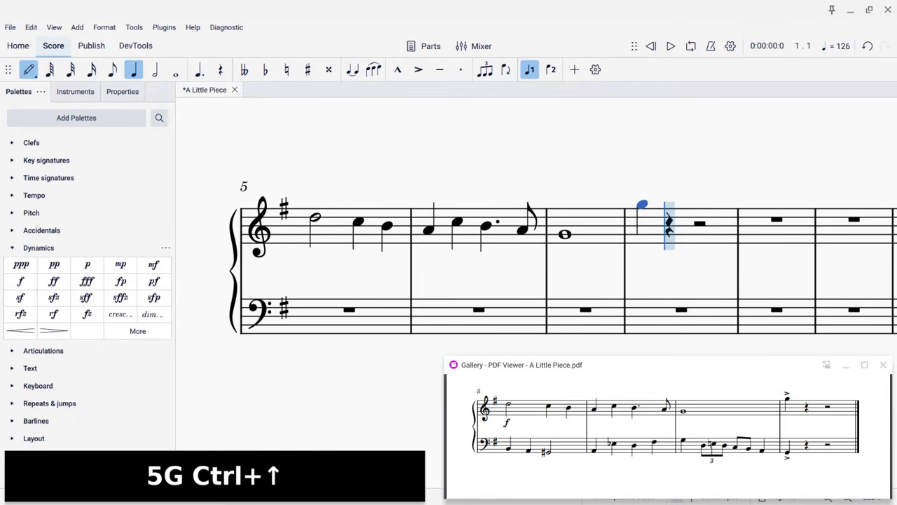
key("Escape")
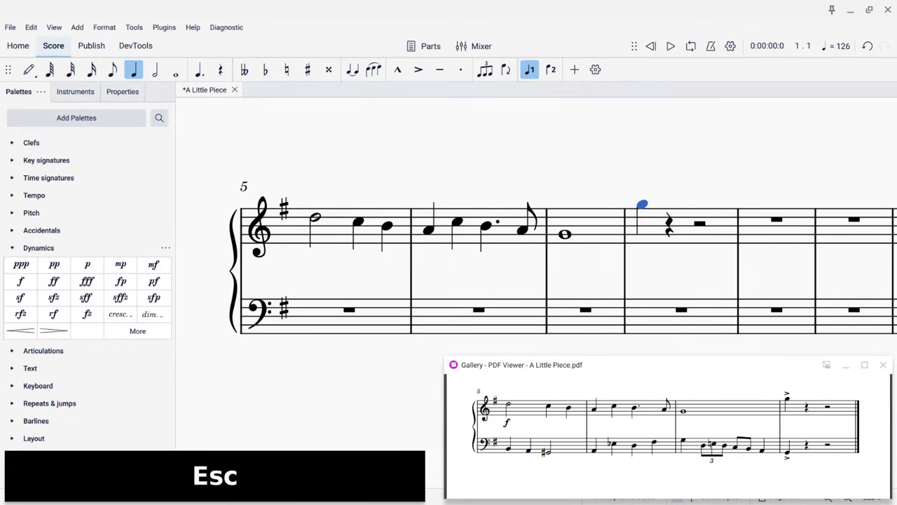
Enter bass measure 5: a B2 quarter note, an A2 quarter note and a G♯2 half note
left_click(311, 317)
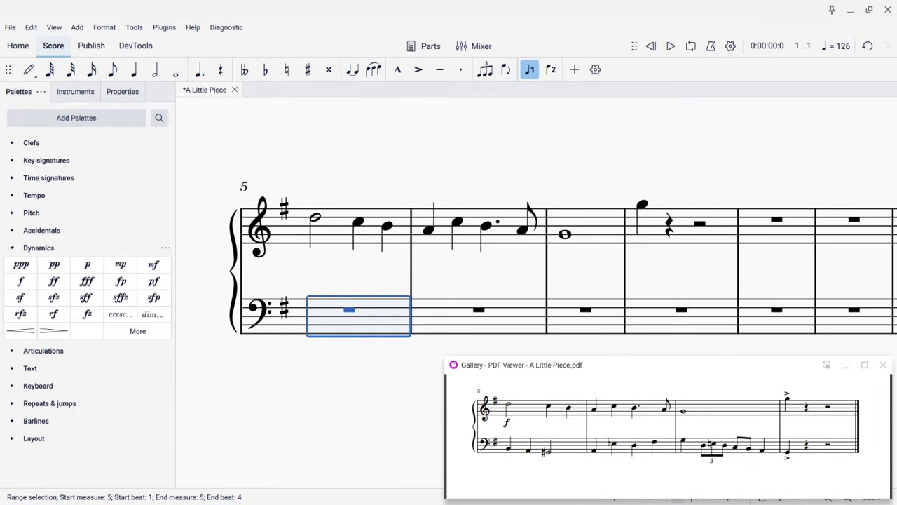
key("n")
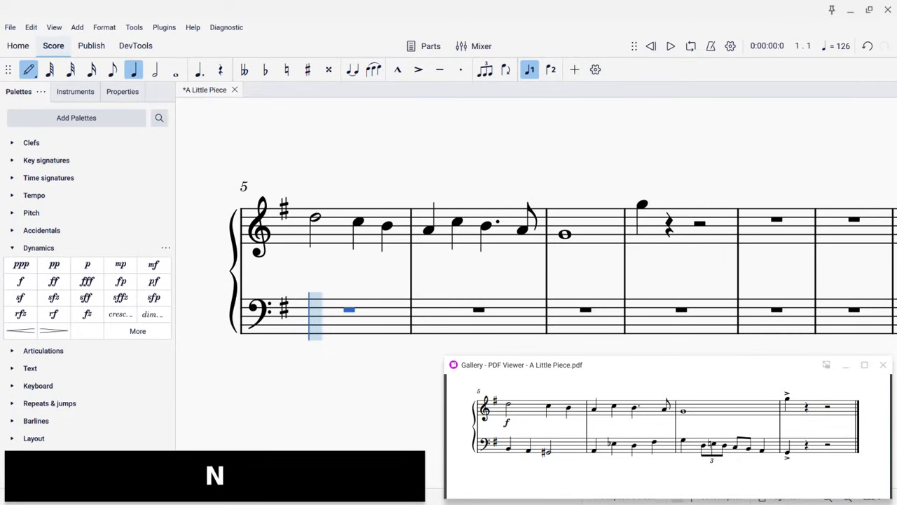
key("5")
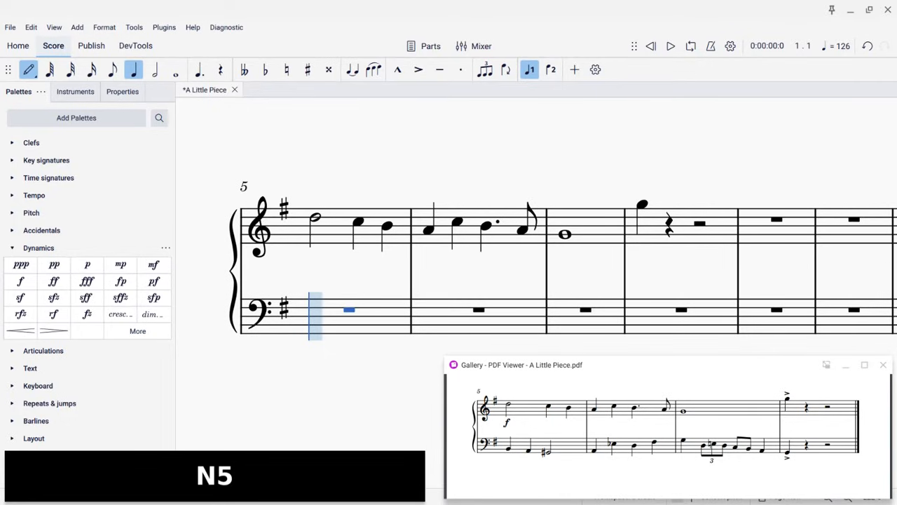
key("b")
key("a")
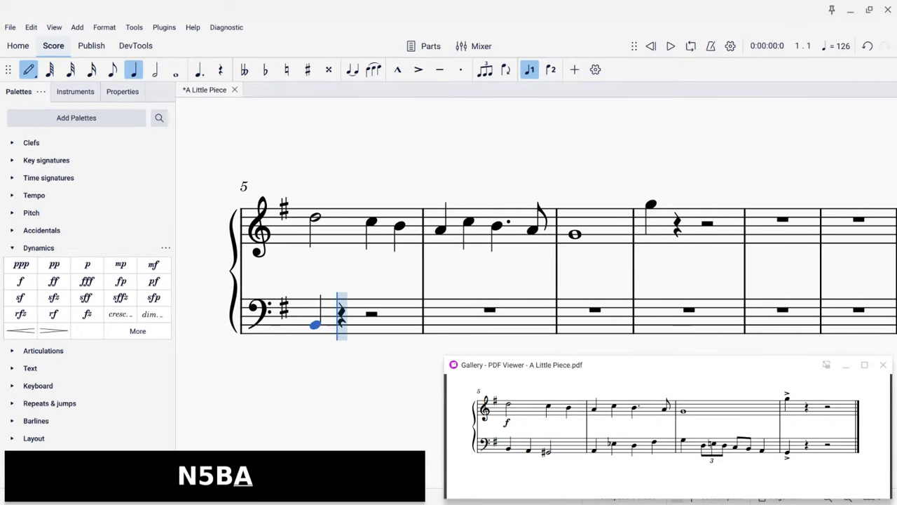
key("6")
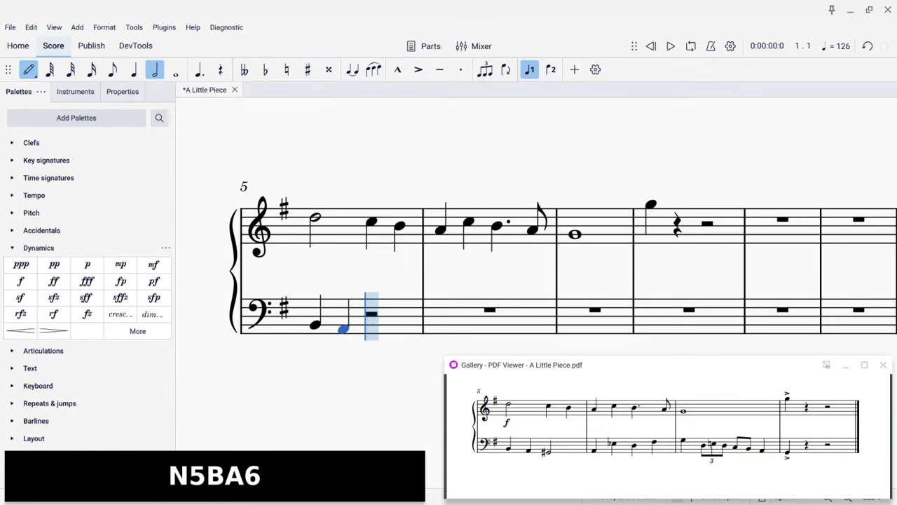
key("shift+equal")
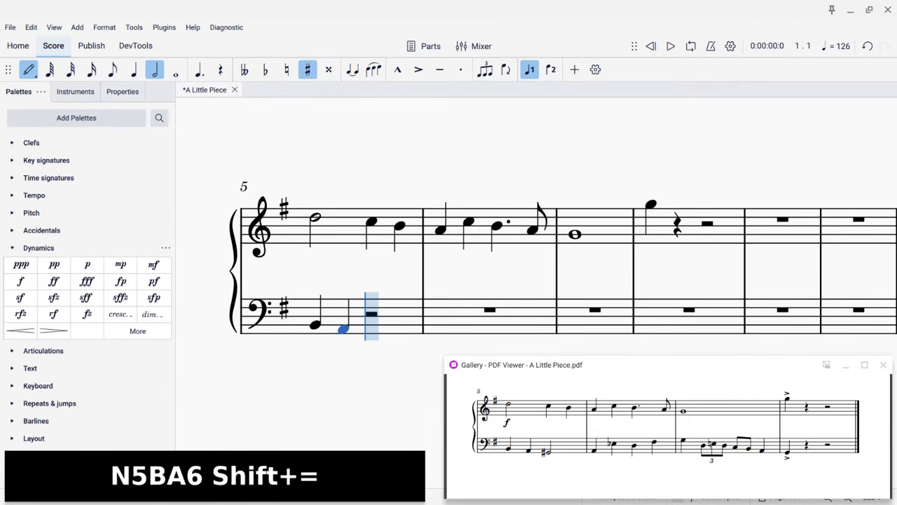
key("g")
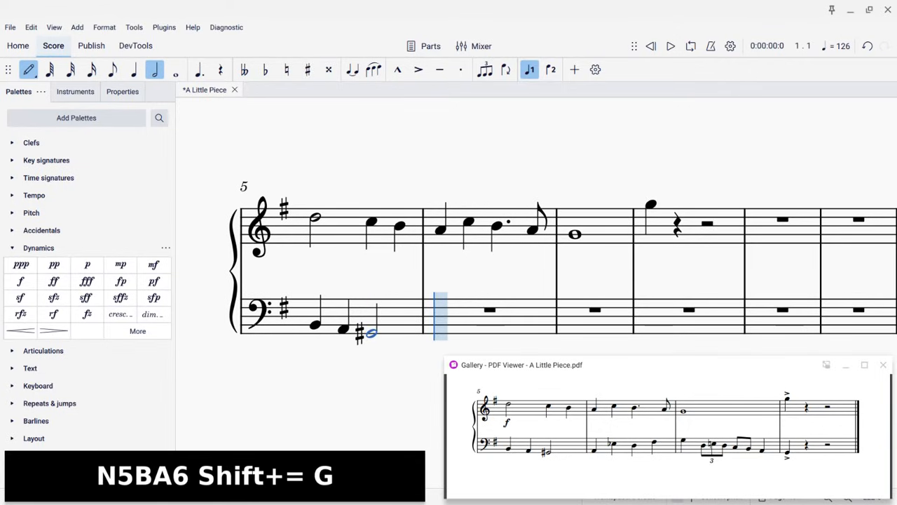
key("5")
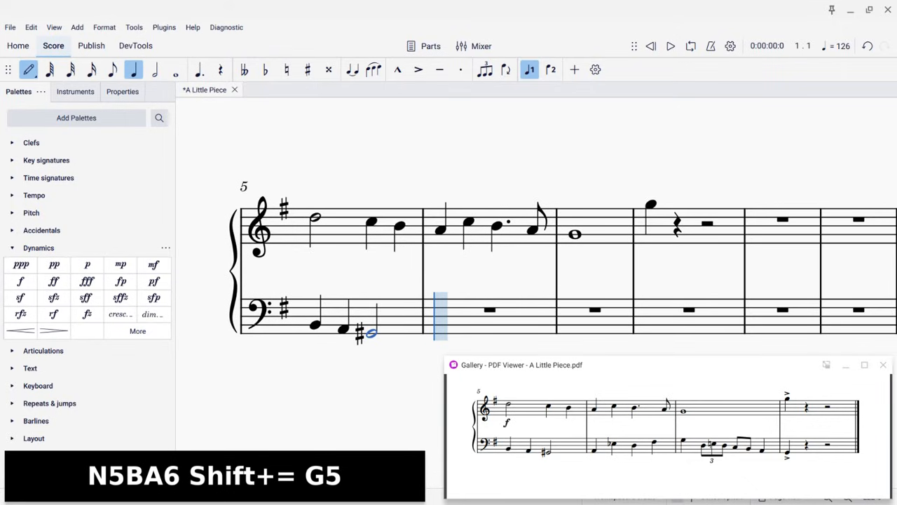
Enter bass measure 6 as quarter notes A2, E♭3, D3 and F♯3
key("a")
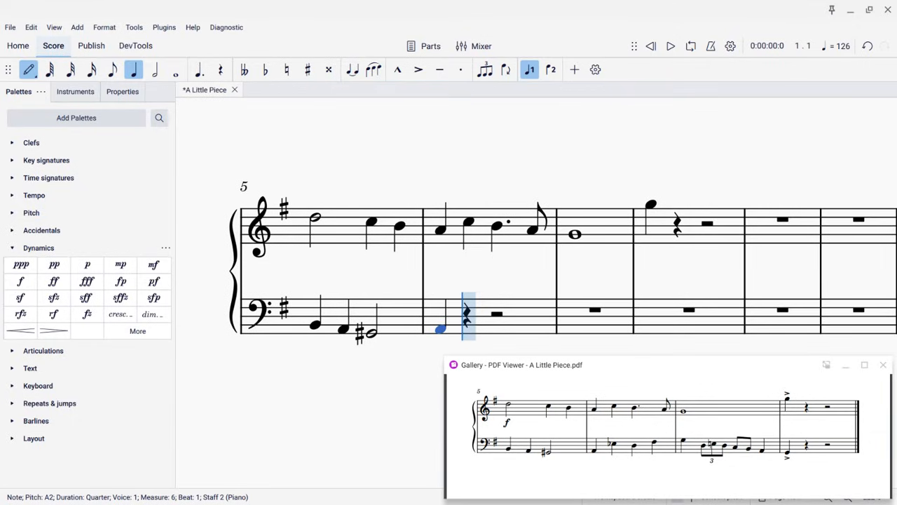
key("minus")
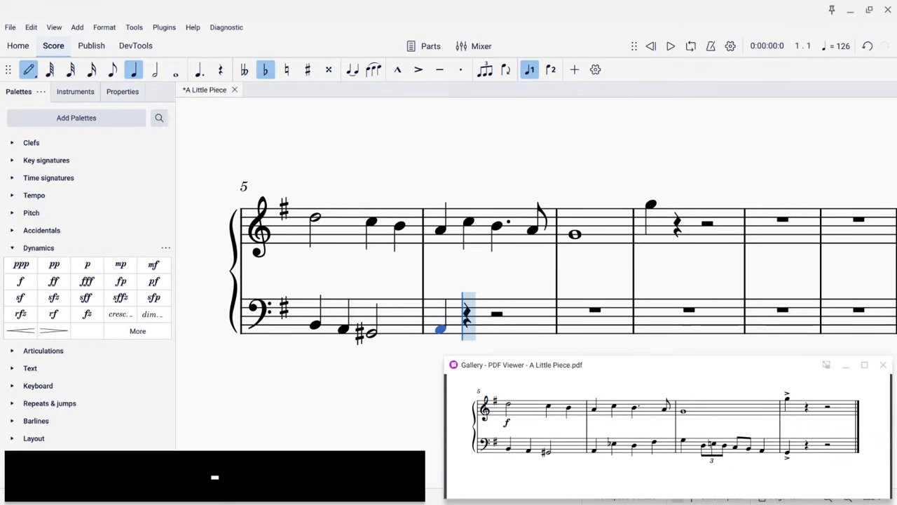
key("e")
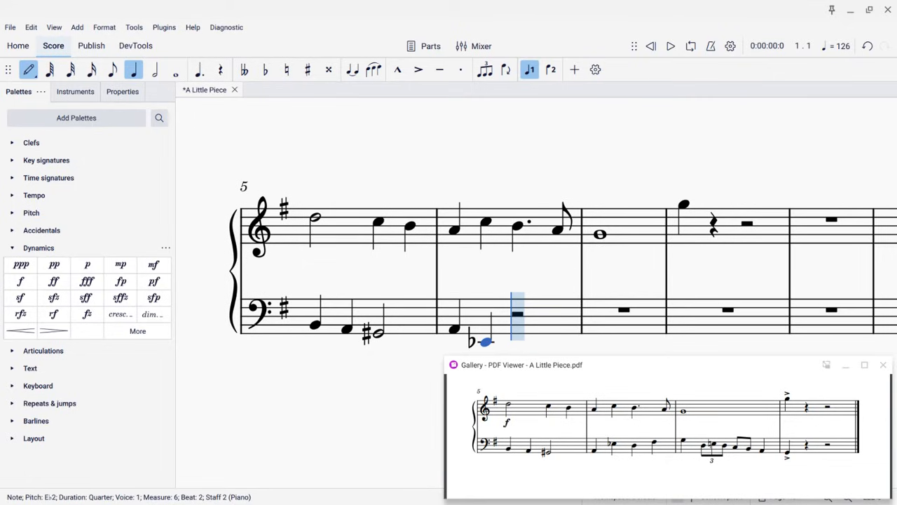
key("ctrl+Up")
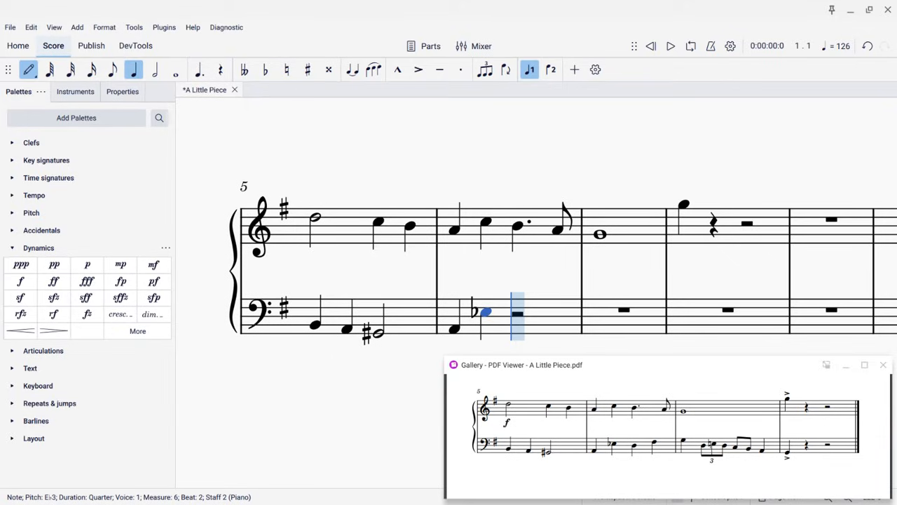
key("d")
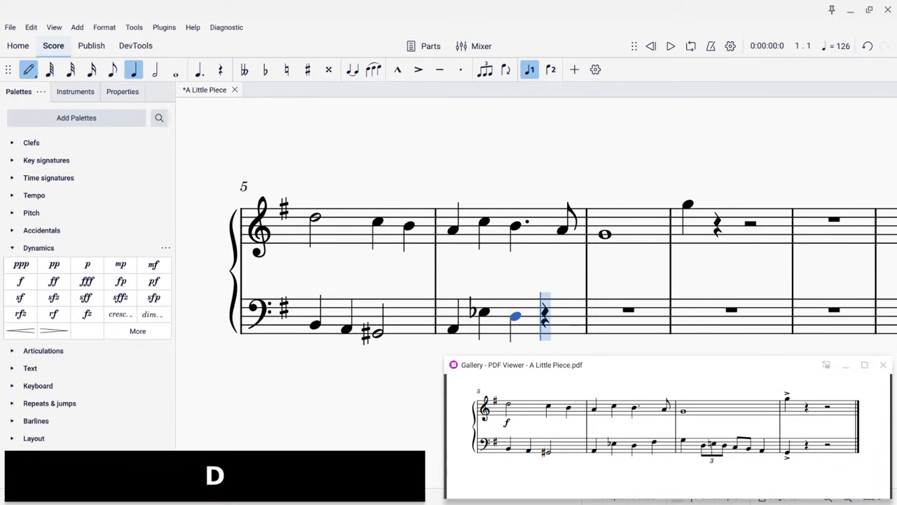
key("f")
Begin bass measure 7 with a G3 quarter note followed by a triplet of eighth notes D3, E♮3, D3
key("g")
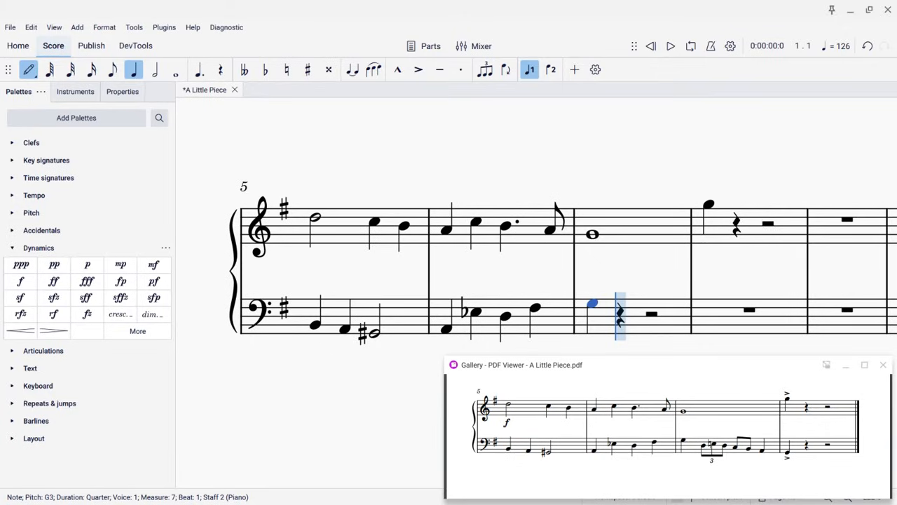
key("5")
key("ctrl+3")
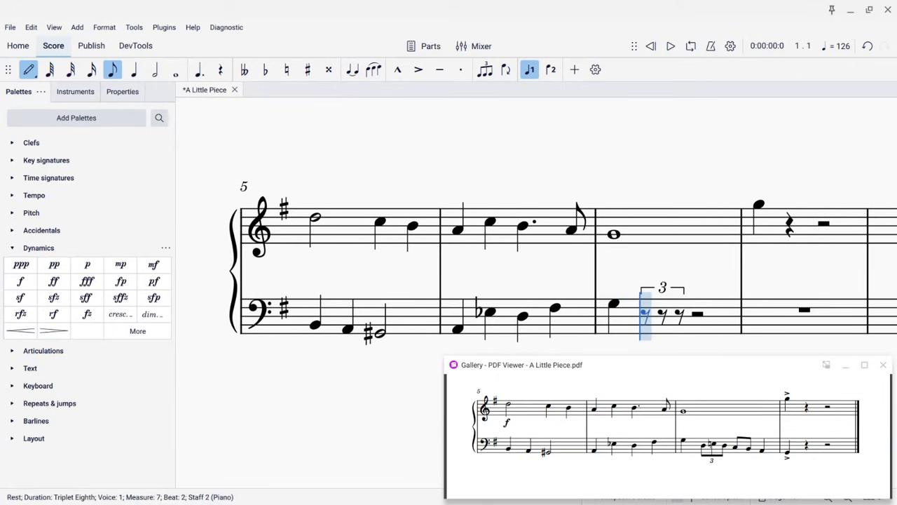
key("d")
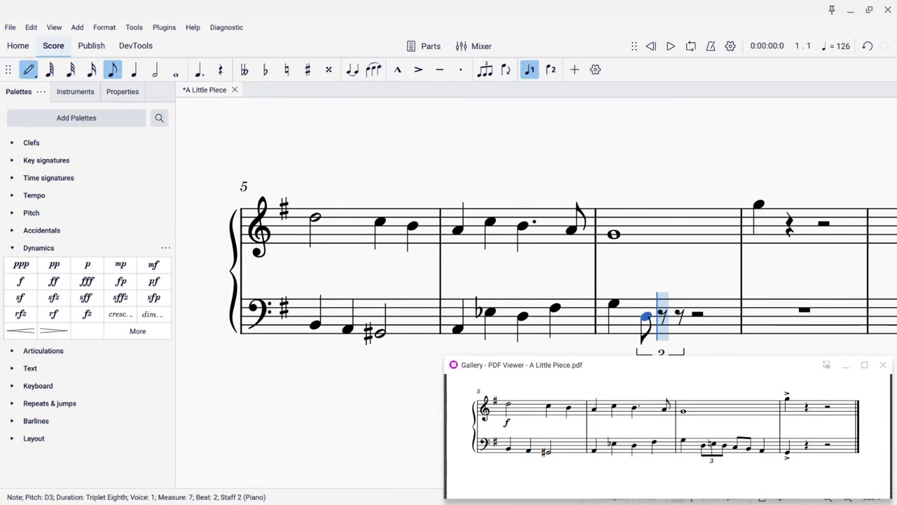
key("equal")
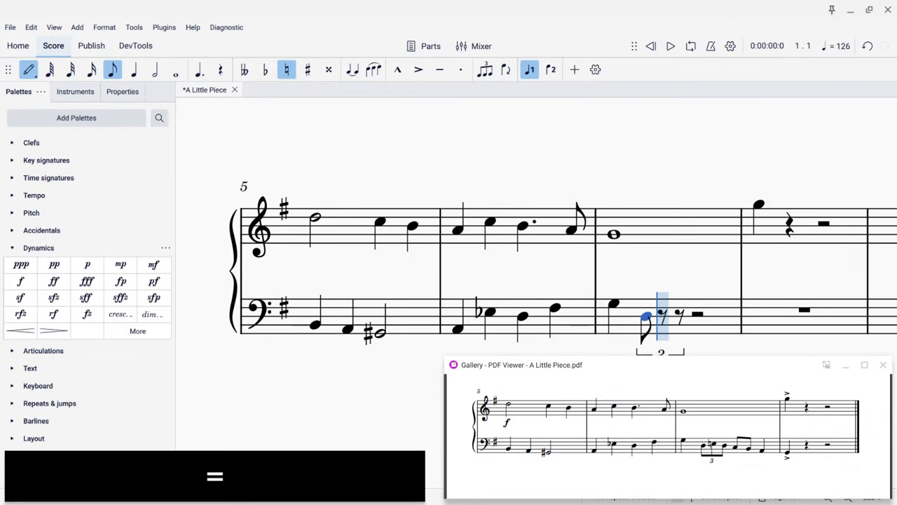
key("e")
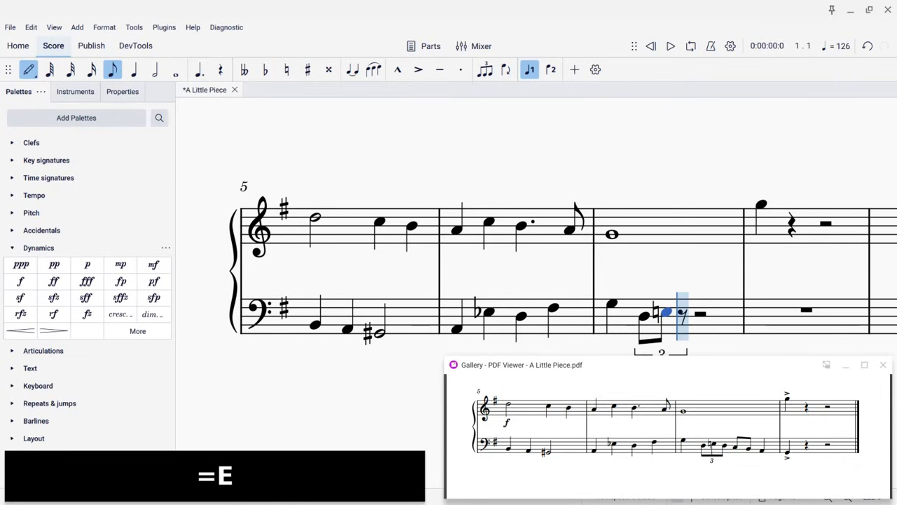
key("d")
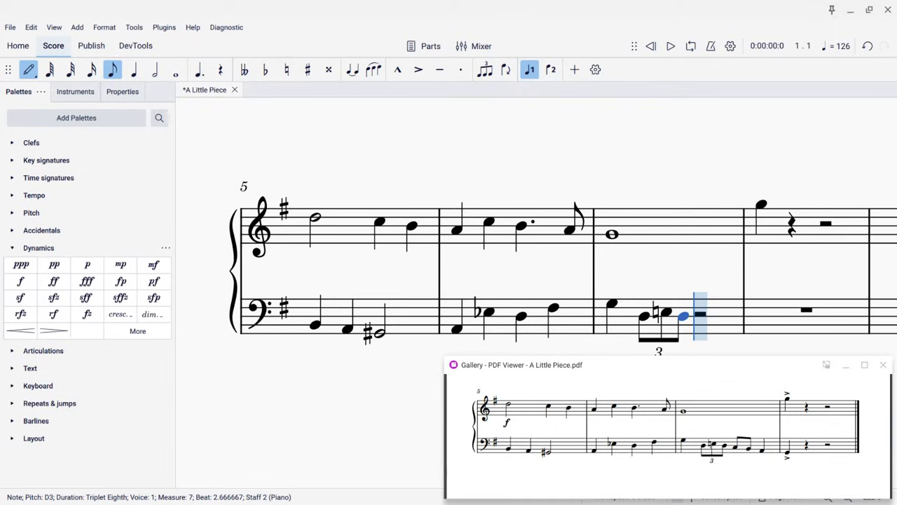
Finish bass measure 7 with C3 and B2 eighth notes and an A2 quarter, then add a G2 quarter in measure 8
key("4")
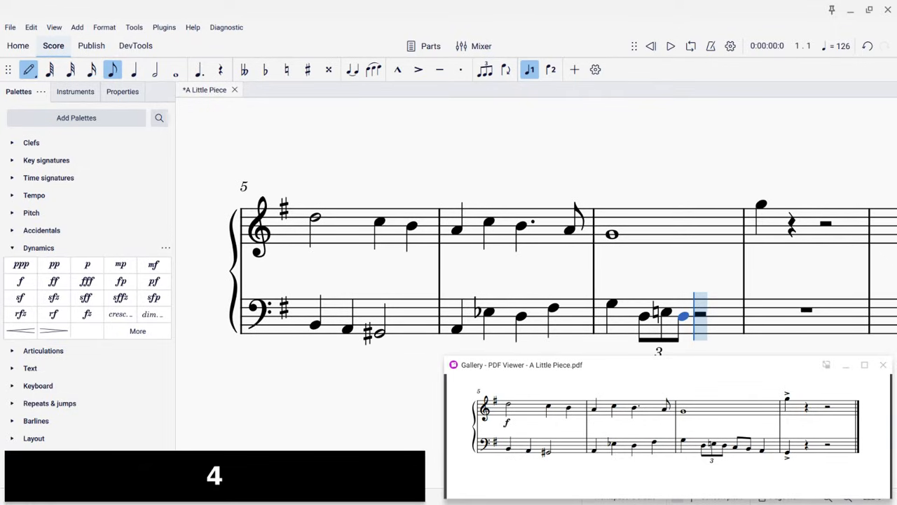
key("c")
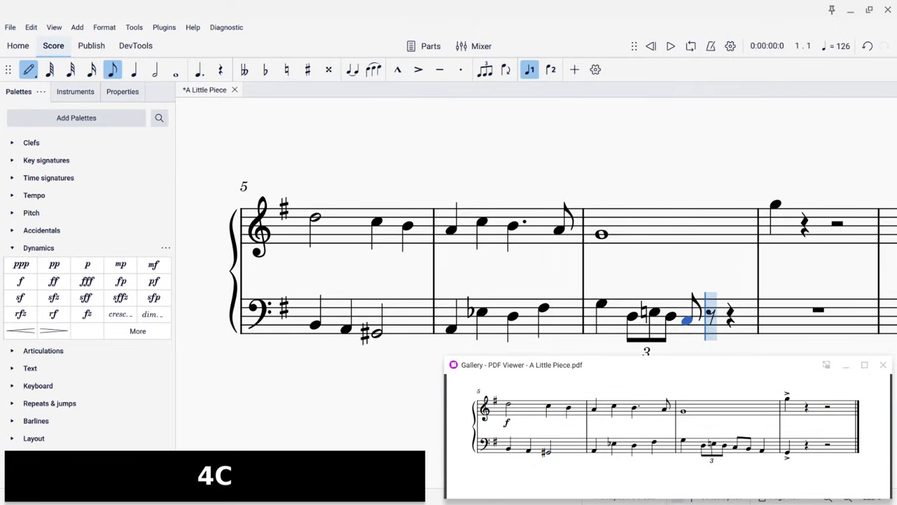
key("b")
key("5")
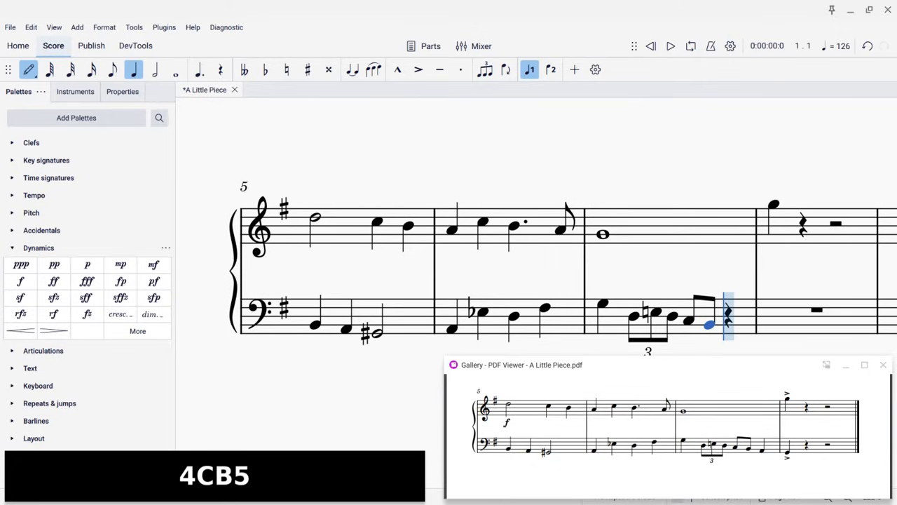
key("a")
key("g")
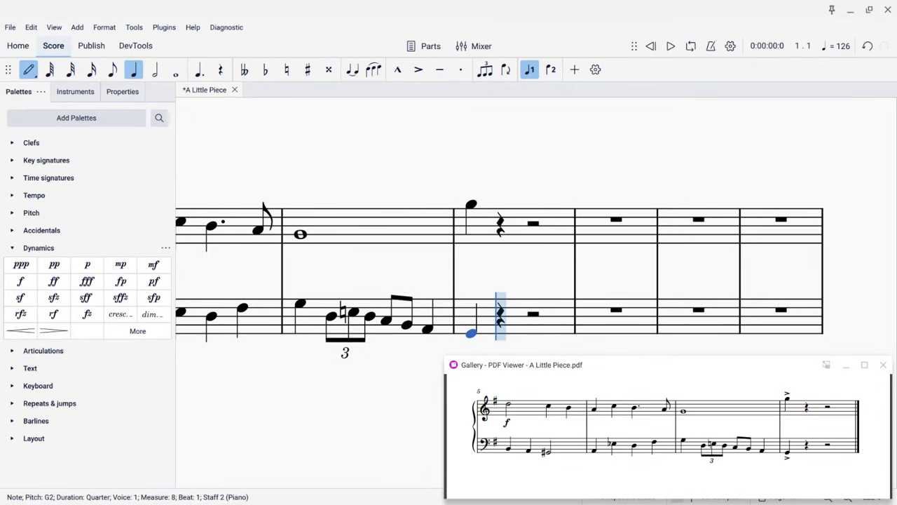
key("Escape")
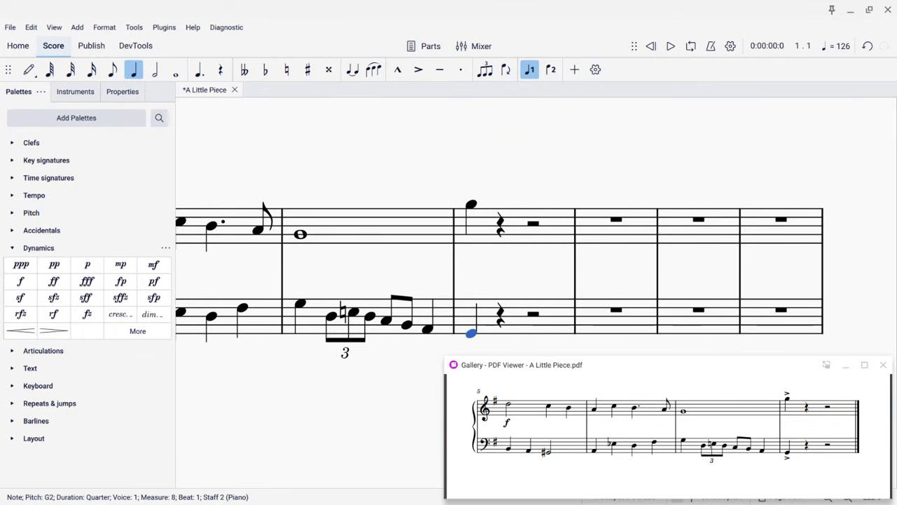
Delete all empty measures from measure 9 to the end of the score
left_click(268, 247)
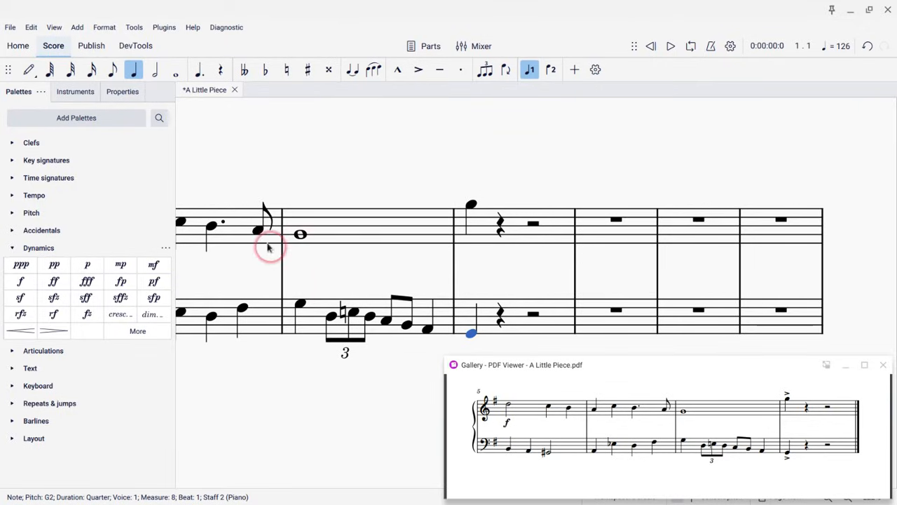
left_click(587, 227)
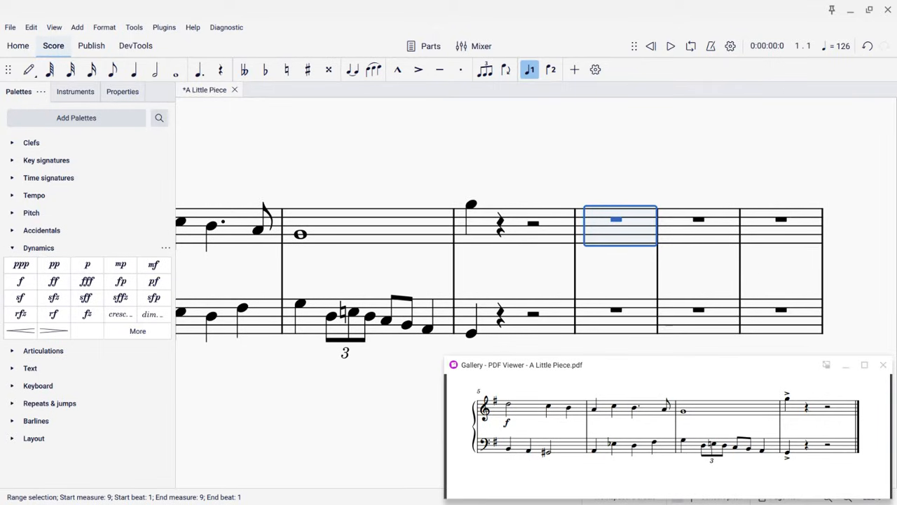
key("ctrl+shift+End")
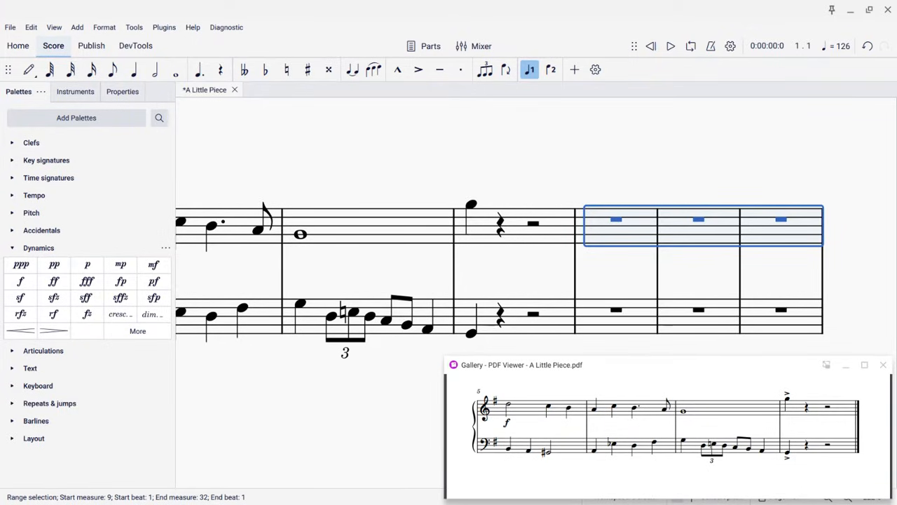
key("ctrl+BackSpace")
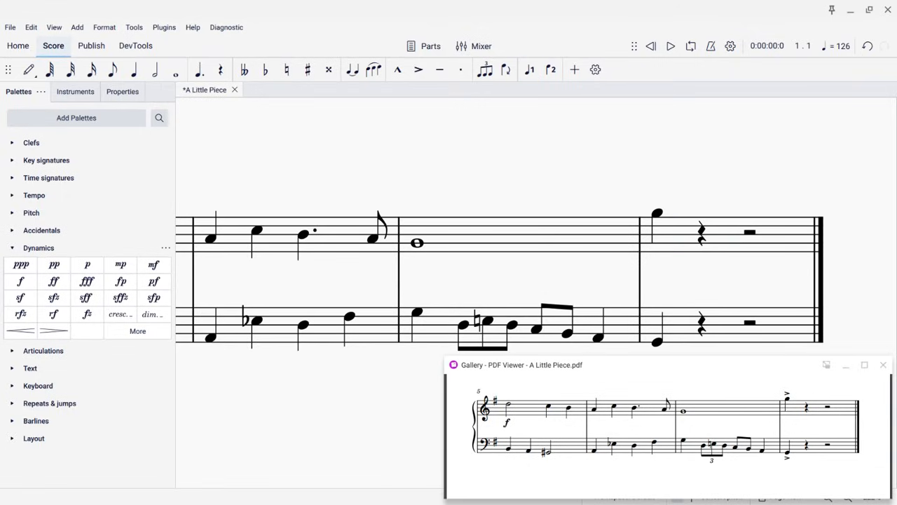
Add an mp dynamic under the first treble note of measure 1
scroll(442, 123, "left", 3)
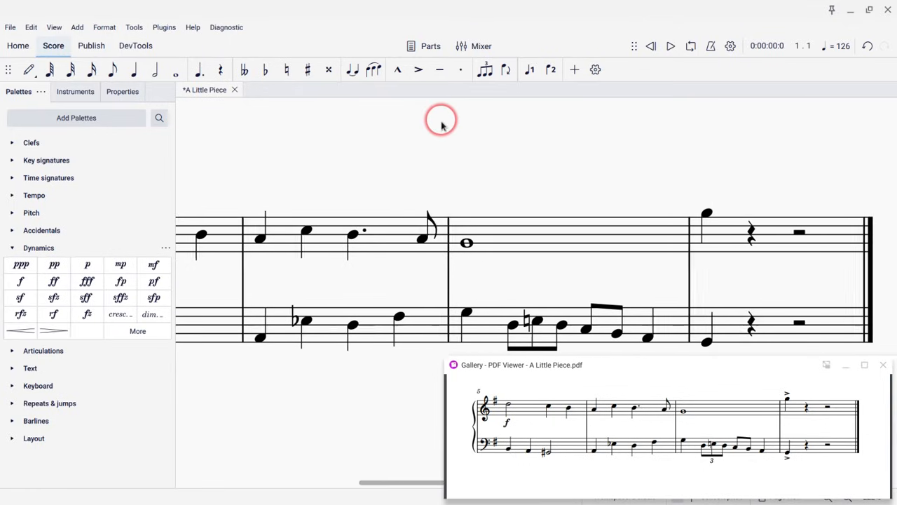
scroll(442, 123, "up", 5)
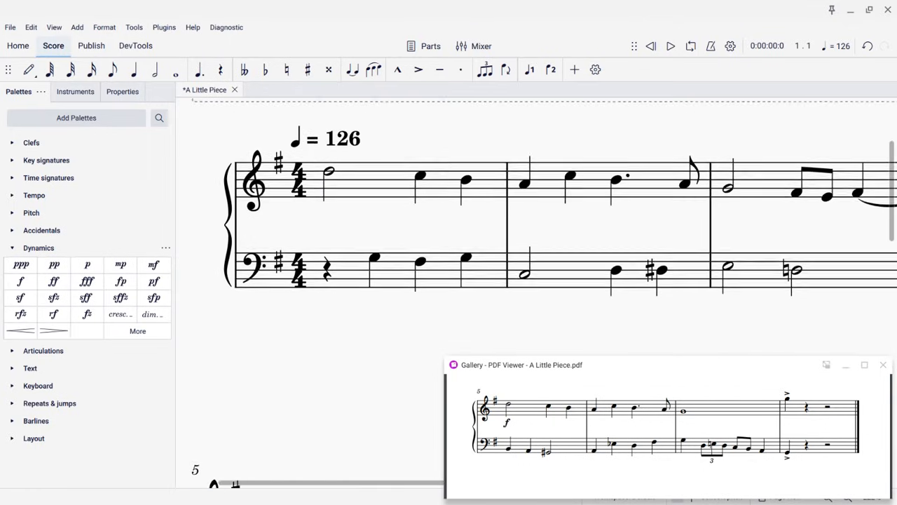
scroll(555, 397, "up", 5)
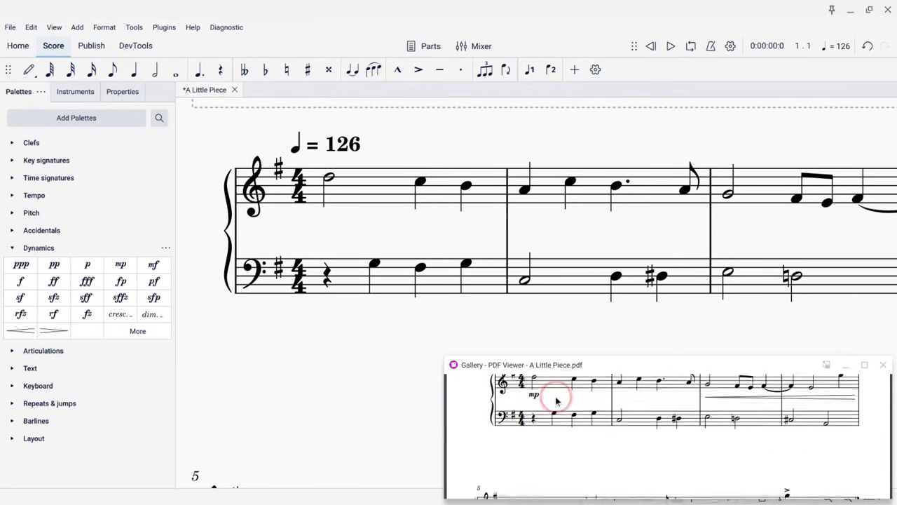
scroll(555, 399, "up", 1)
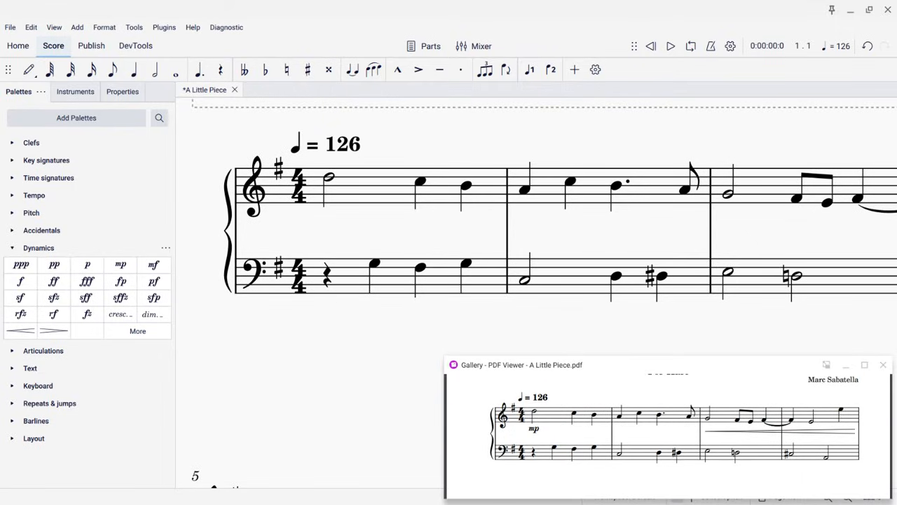
left_click(329, 175)
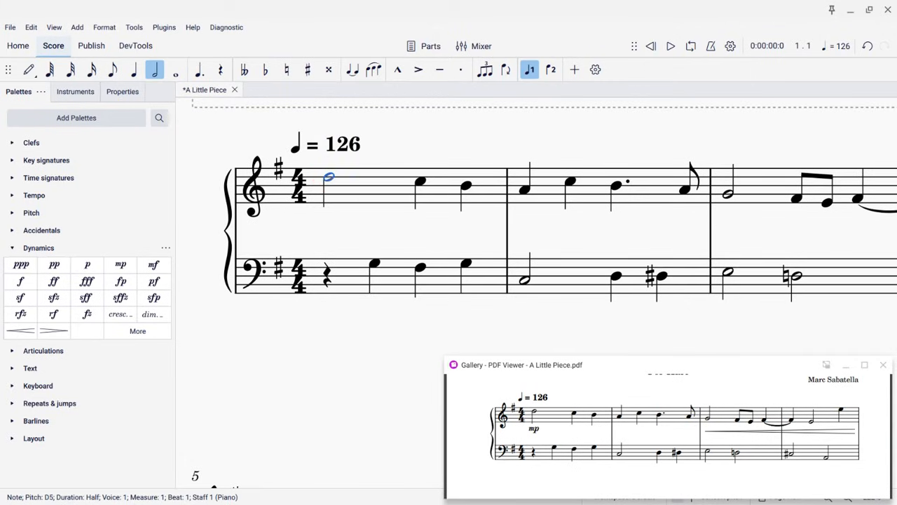
left_click(12, 249)
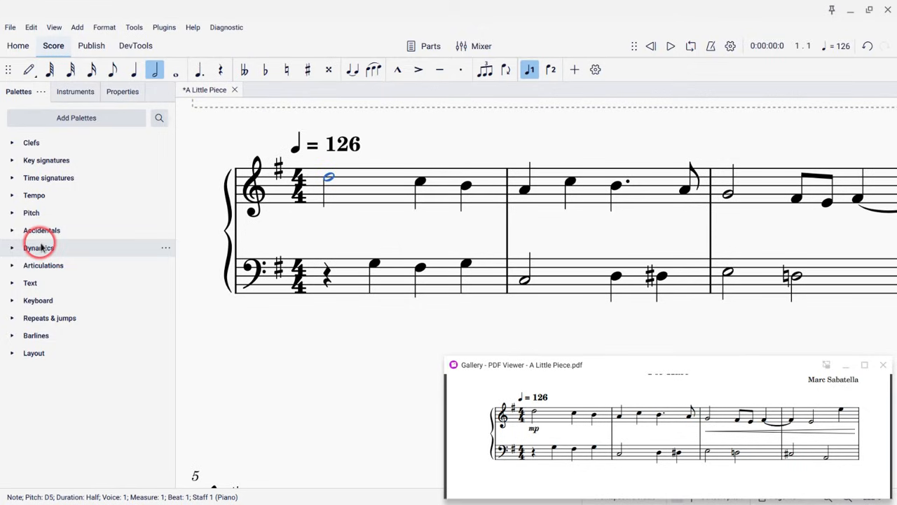
left_click(40, 248)
left_click(41, 247)
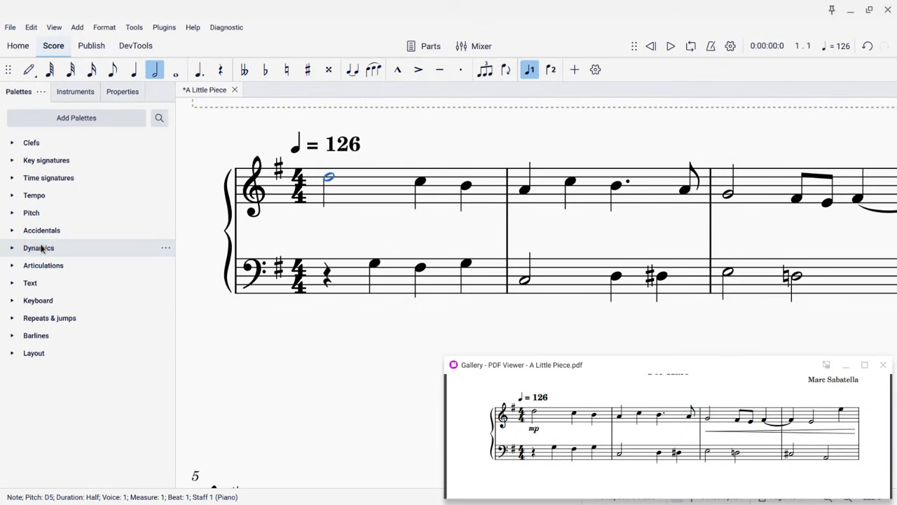
left_click(41, 248)
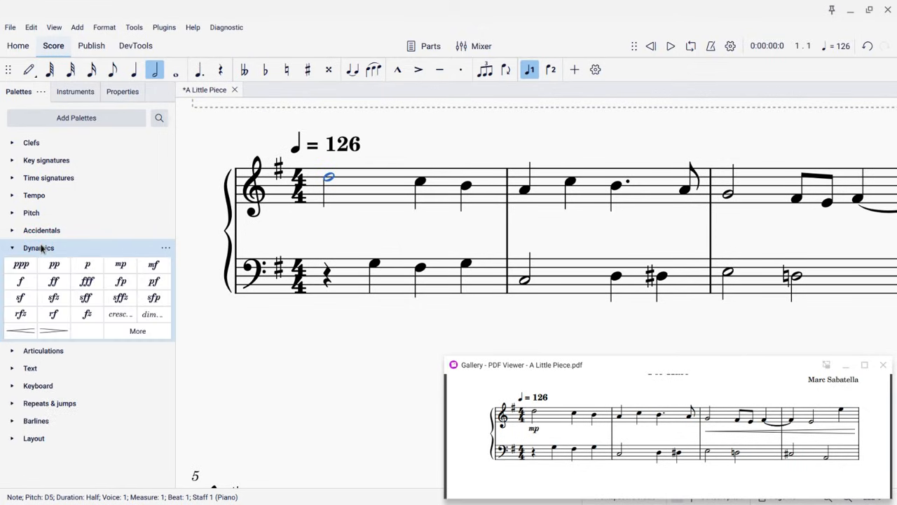
left_click(114, 266)
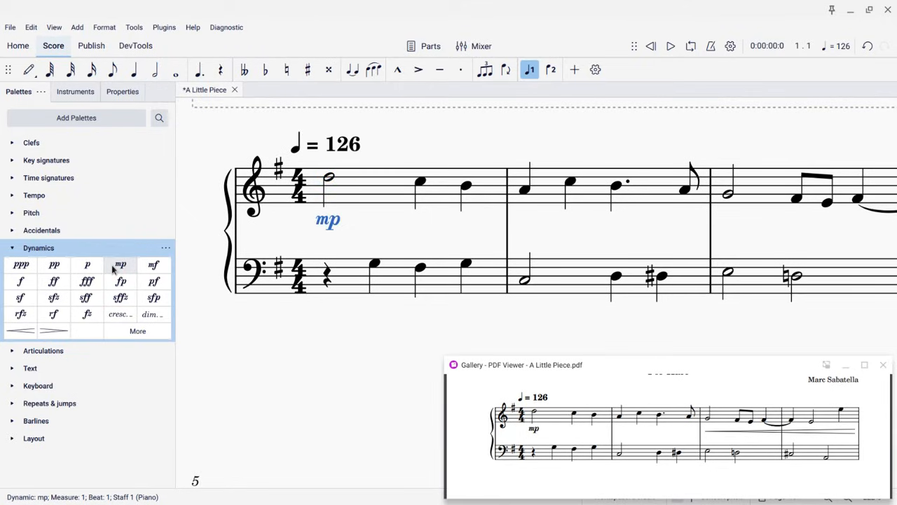
Add a crescendo hairpin spanning treble measures 3 and 4
scroll(362, 265, "right", 5)
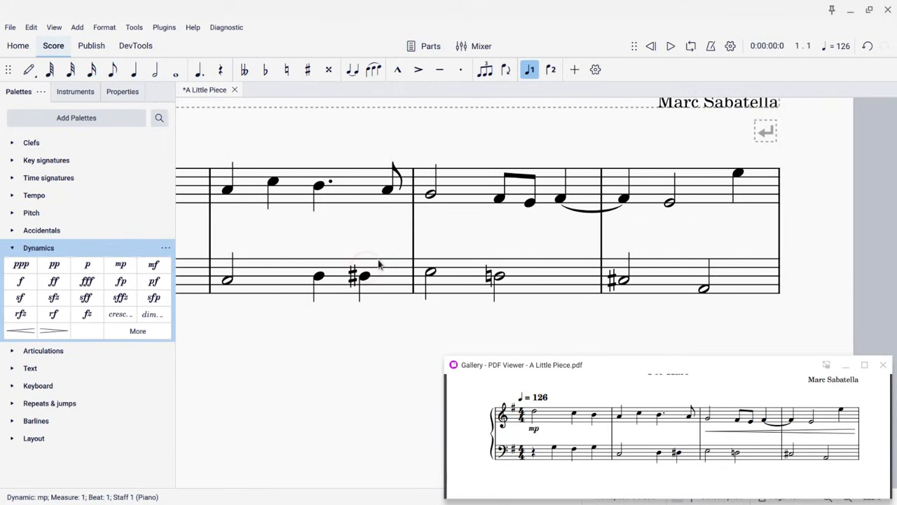
left_click(466, 197)
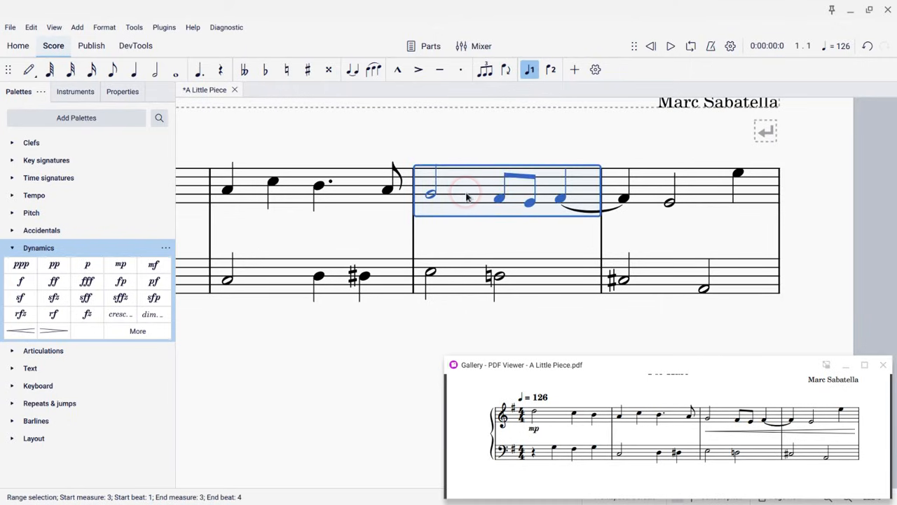
left_click(696, 184, "shift")
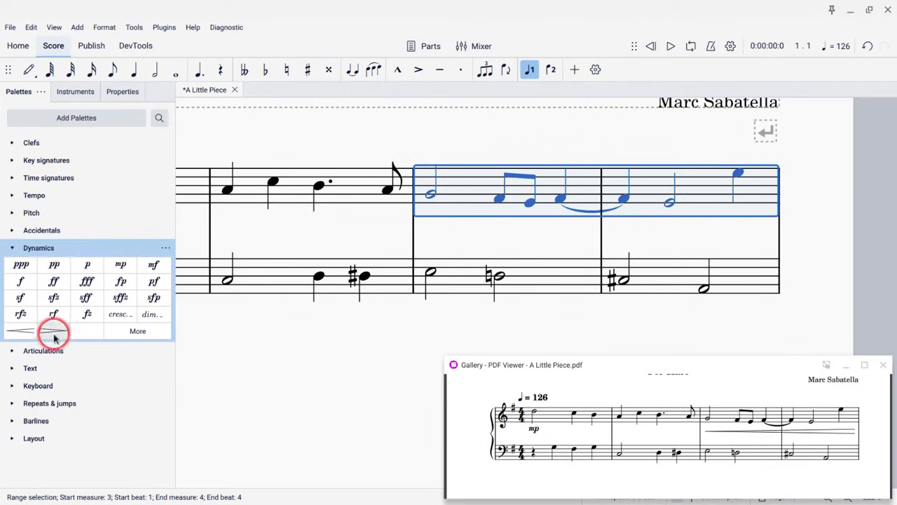
left_click(29, 334)
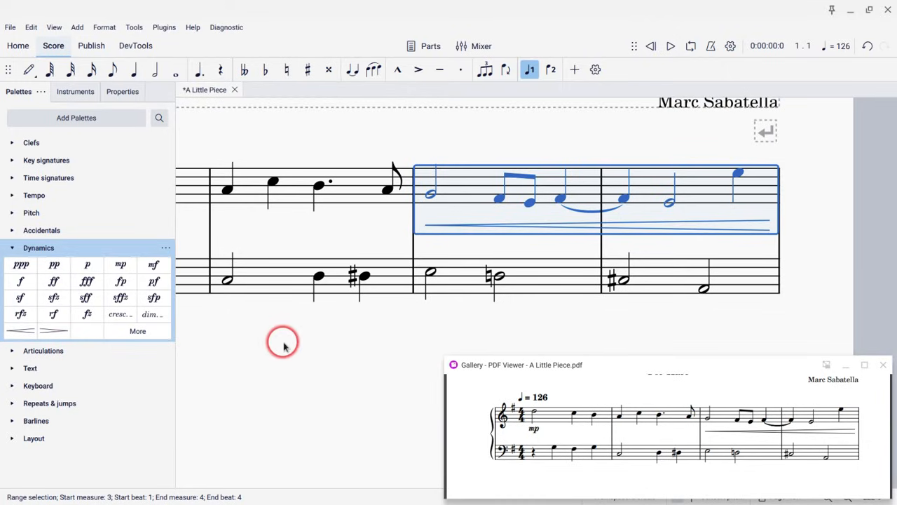
scroll(283, 344, "down", 6)
scroll(283, 344, "down", 5)
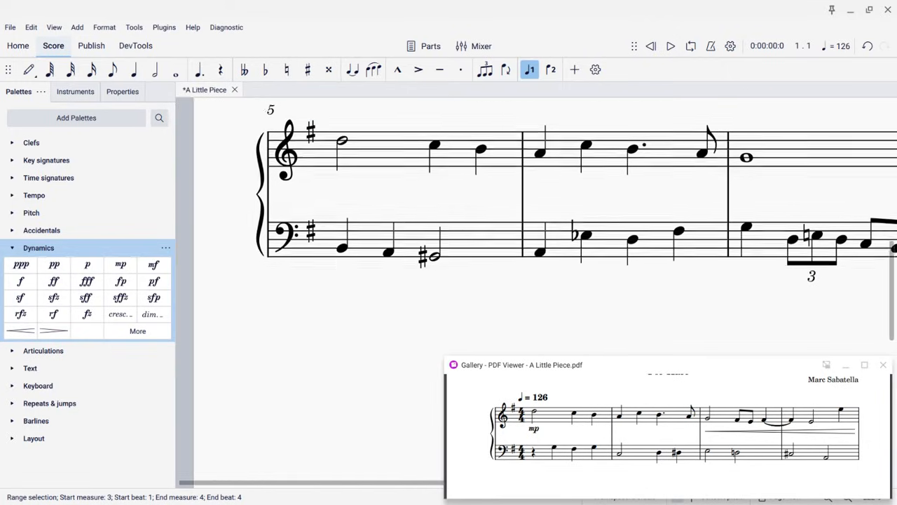
scroll(279, 358, "down", 4)
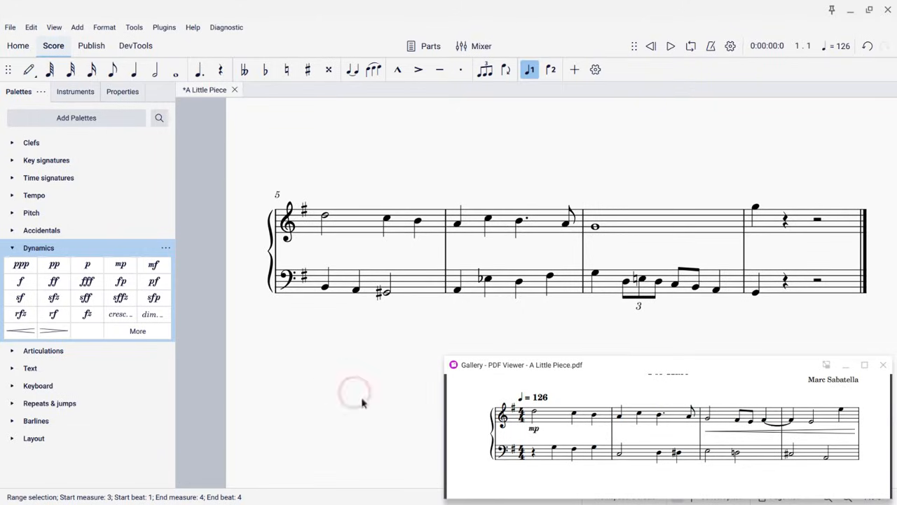
Add an f dynamic under the first treble note of measure 5
scroll(508, 438, "down", 2)
scroll(509, 437, "down", 3)
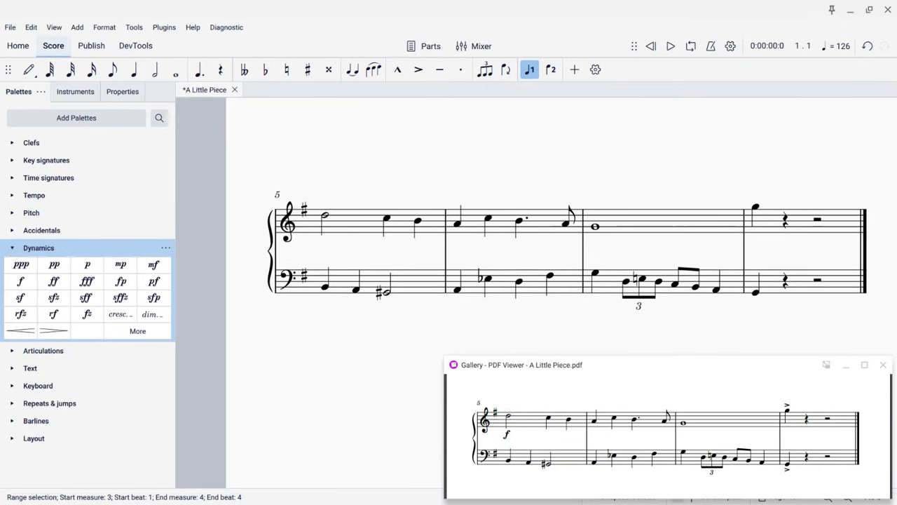
left_click(411, 352)
scroll(410, 351, "up", 5, "ctrl")
scroll(411, 351, "up", 3, "ctrl")
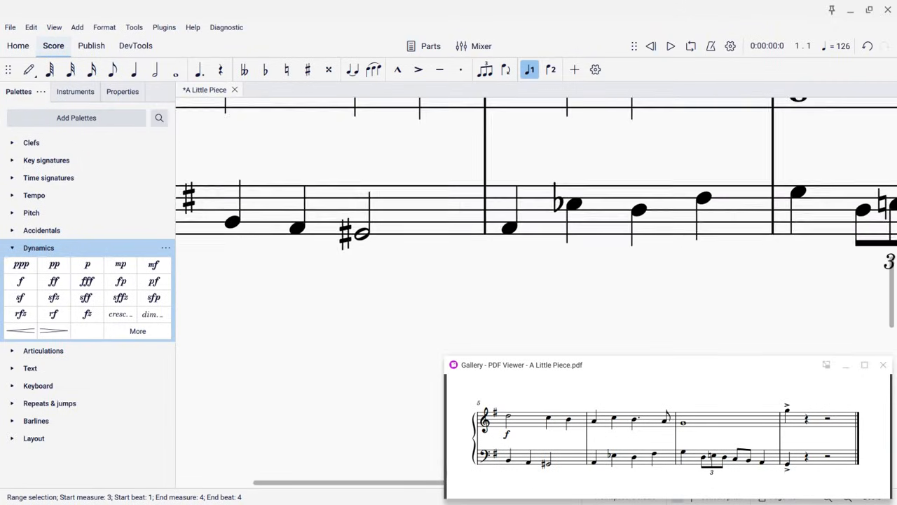
scroll(410, 351, "down", 6, "ctrl")
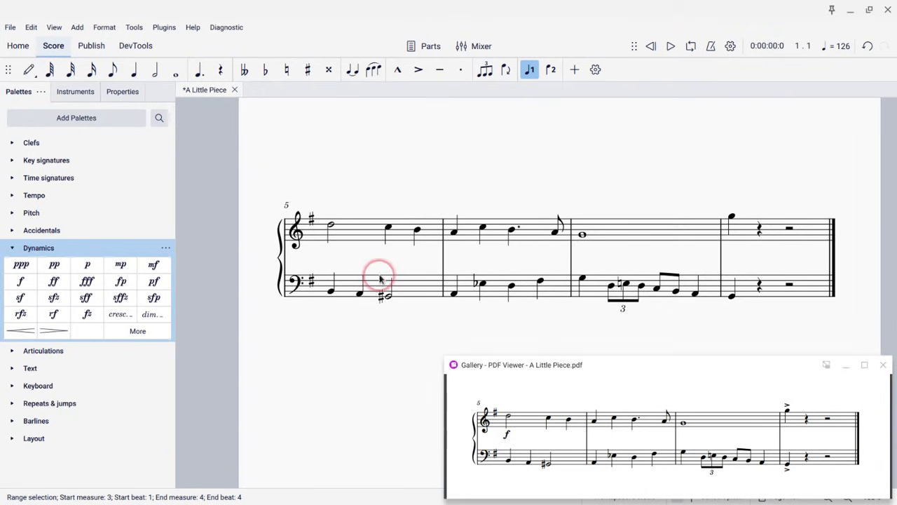
left_click(330, 227)
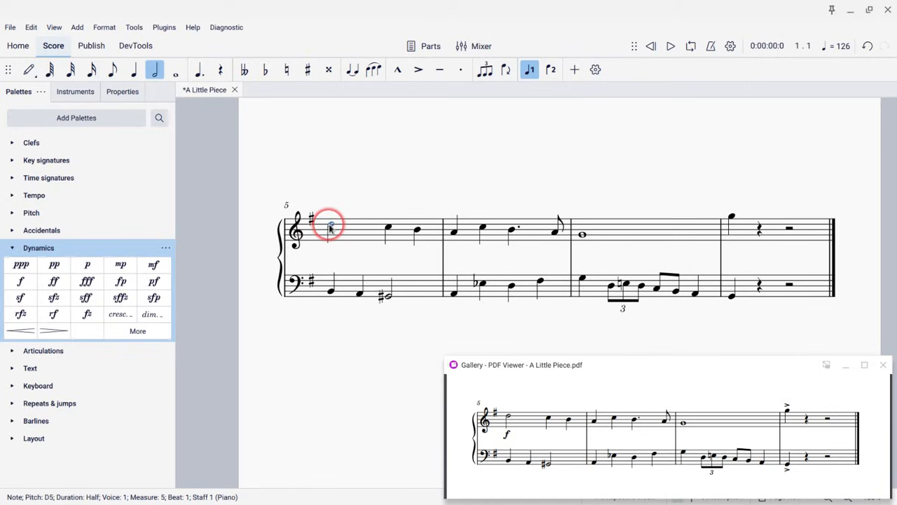
left_click(21, 283)
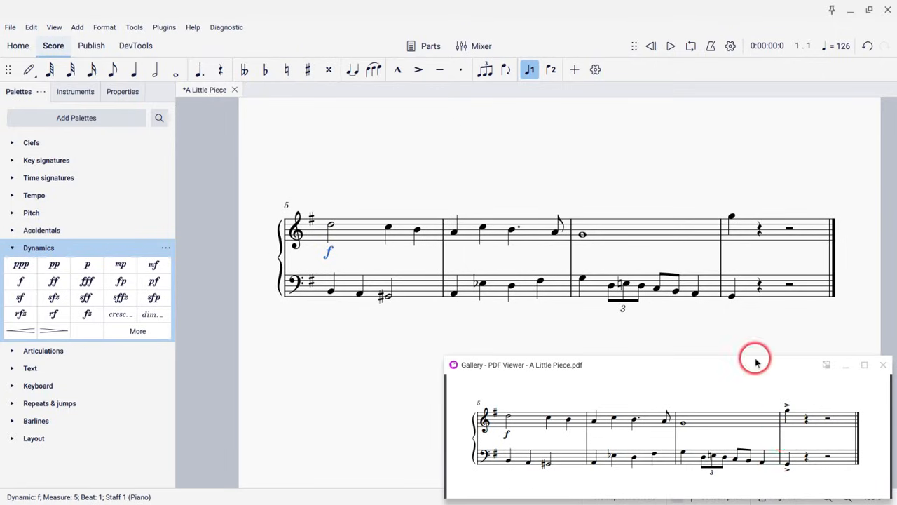
Add accents to the first treble and bass notes of measure 8
left_click(730, 218)
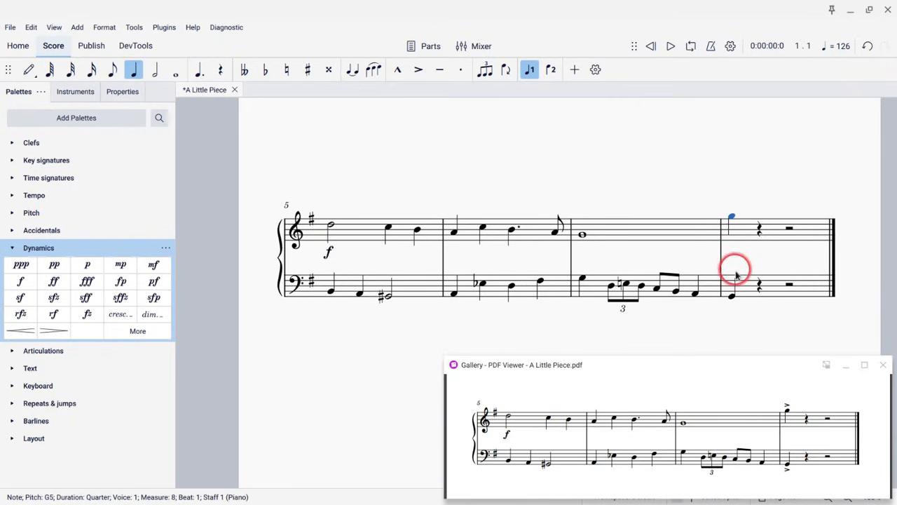
left_click(731, 297, "ctrl")
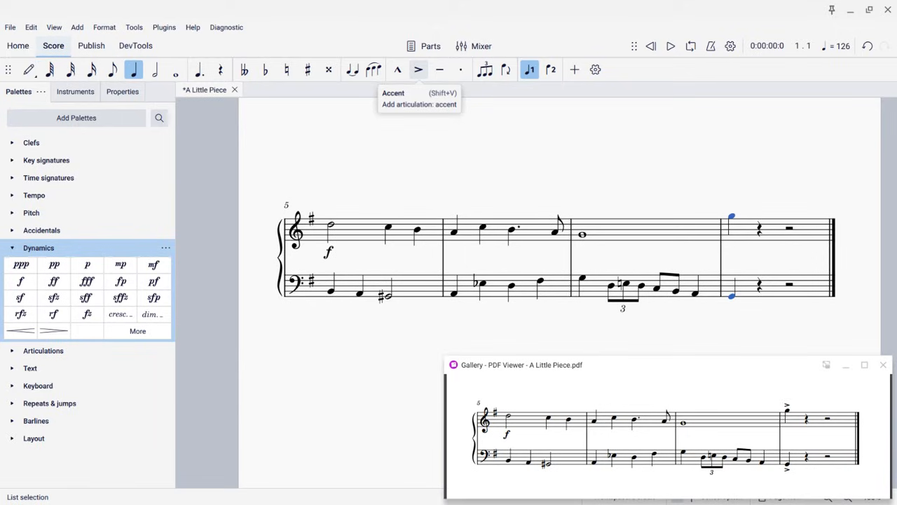
left_click(419, 74)
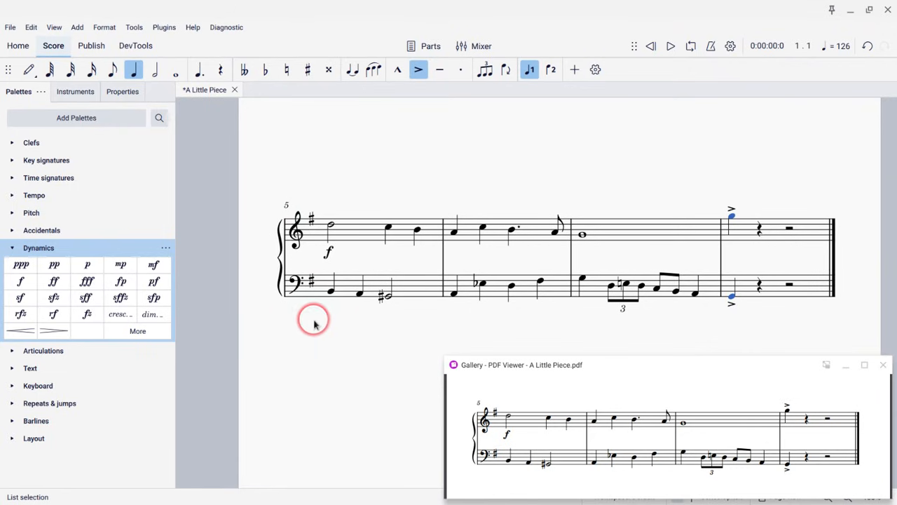
Play back the score from the first note of measure 1
scroll(314, 323, "up", 3)
scroll(315, 323, "up", 2)
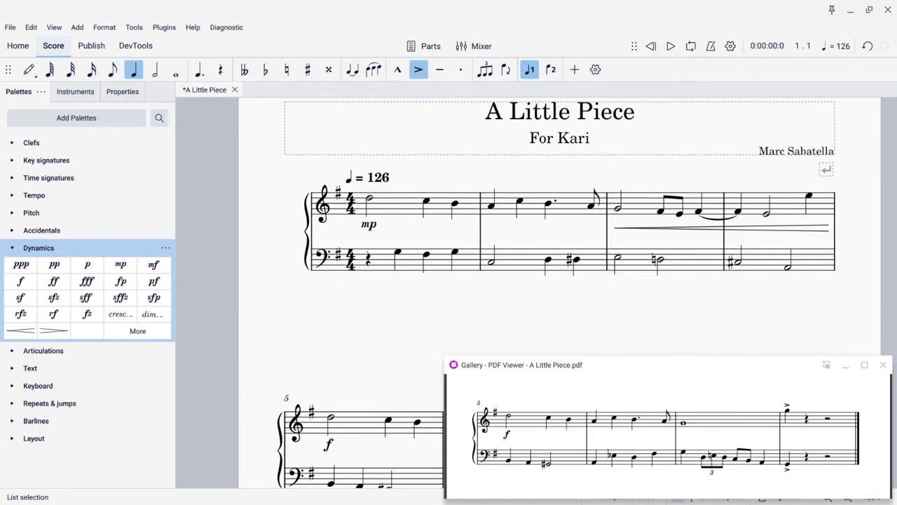
left_click(369, 201)
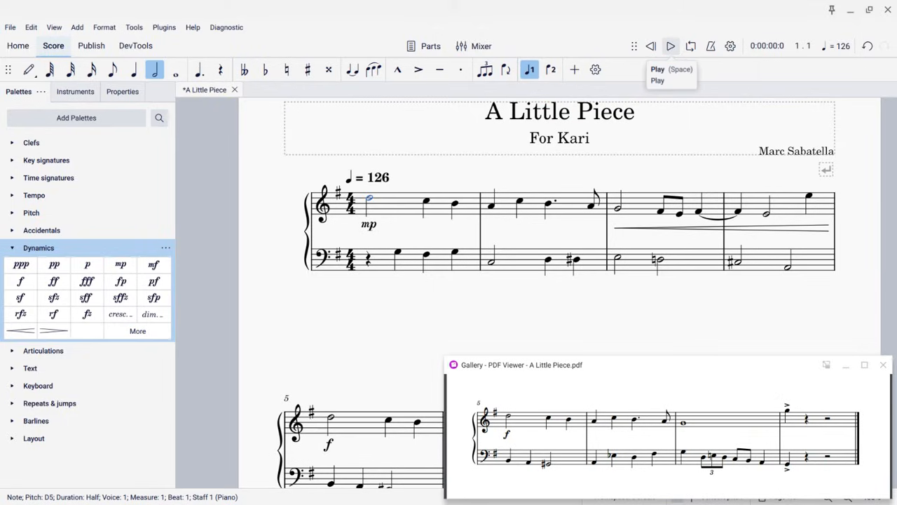
key("space")
left_click(670, 47)
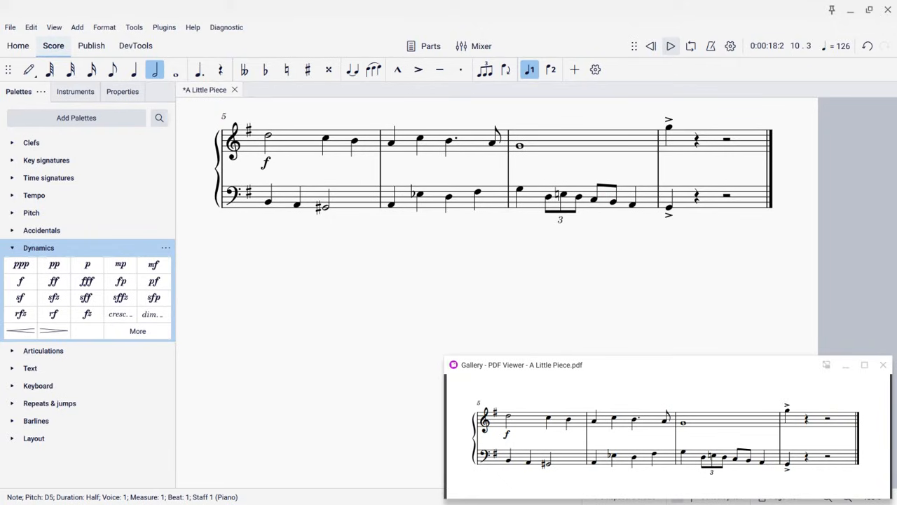
Close the reference PDF viewer and try saving the score to the computer as A Little Piece.mscz
left_click(8, 30)
left_click(51, 124)
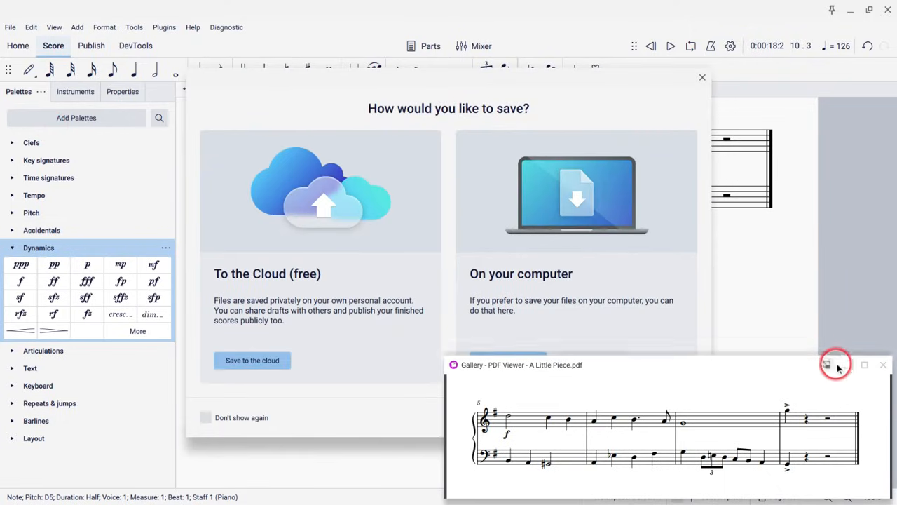
left_click(883, 365)
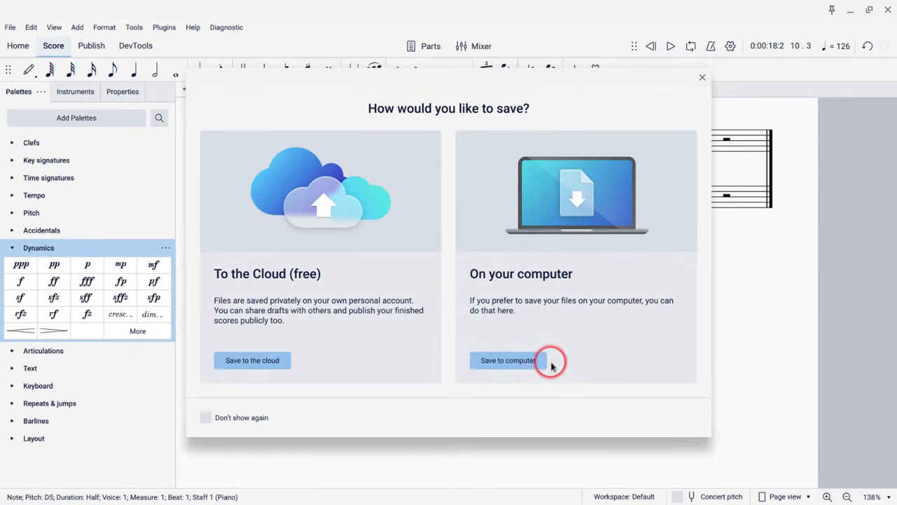
left_click(485, 362)
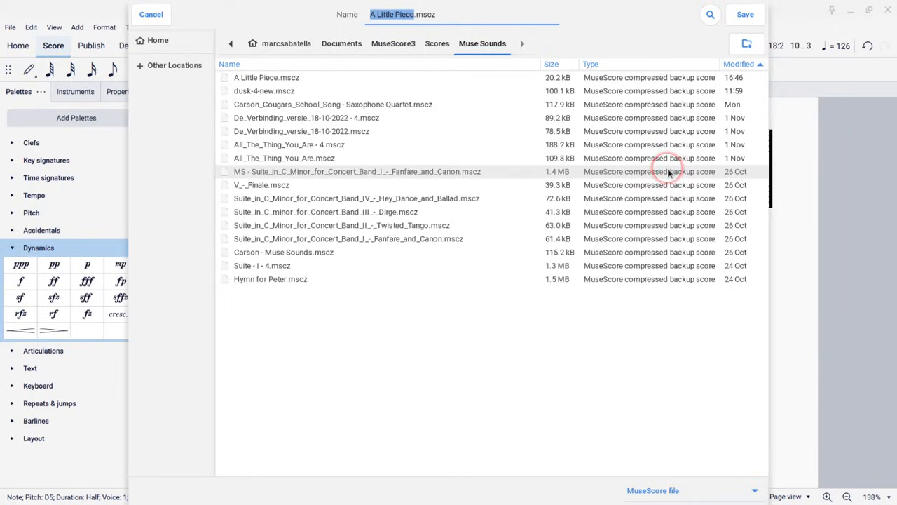
key("Escape")
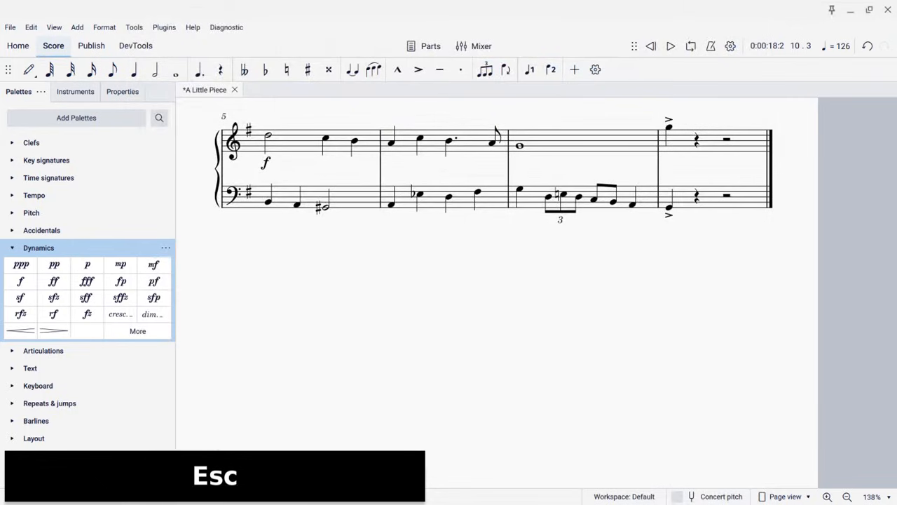
Try to export the main score as a PDF file named A Little Piece.pdf
left_click(10, 27)
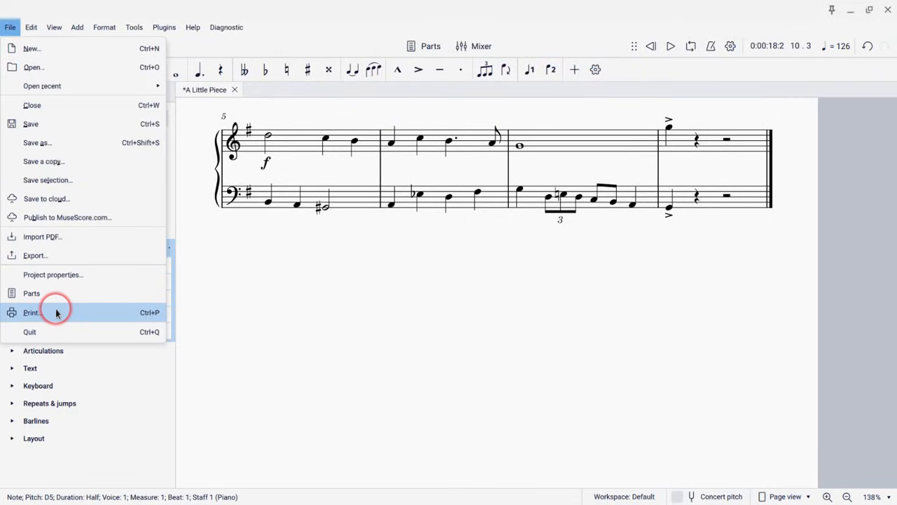
left_click(45, 256)
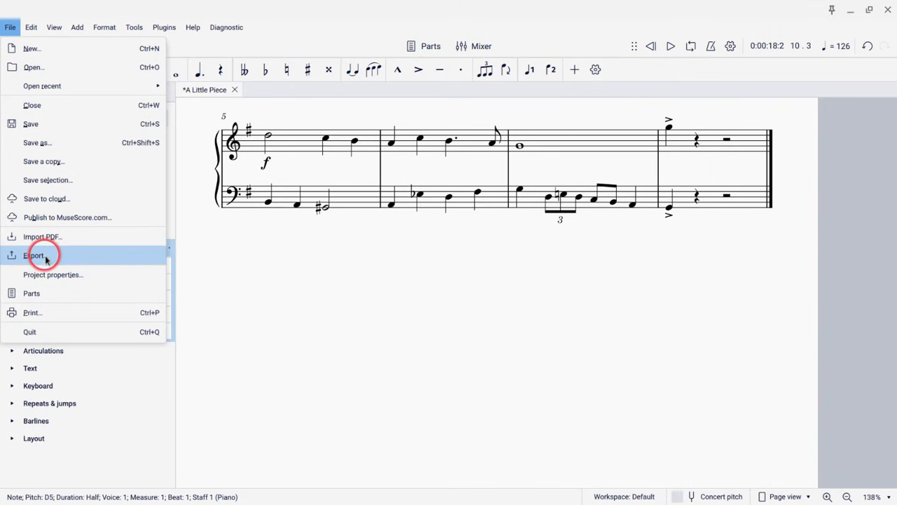
left_click(534, 211)
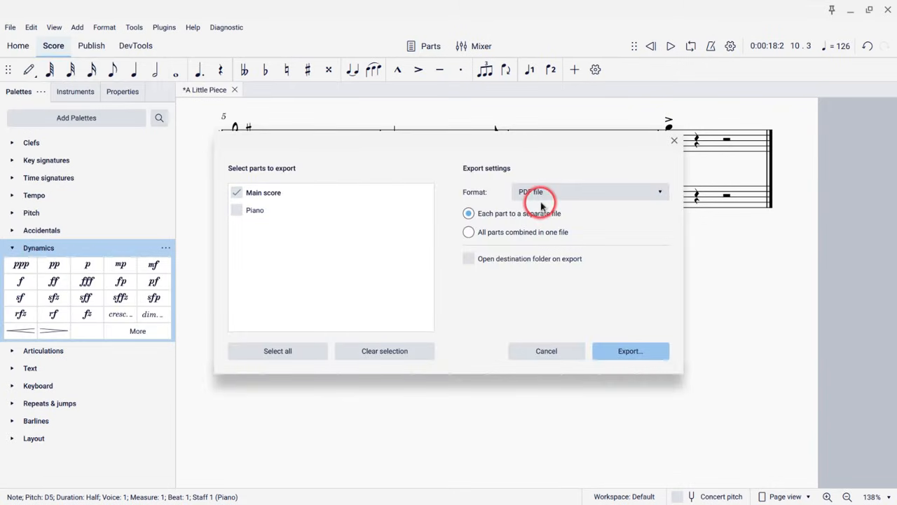
left_click(619, 348)
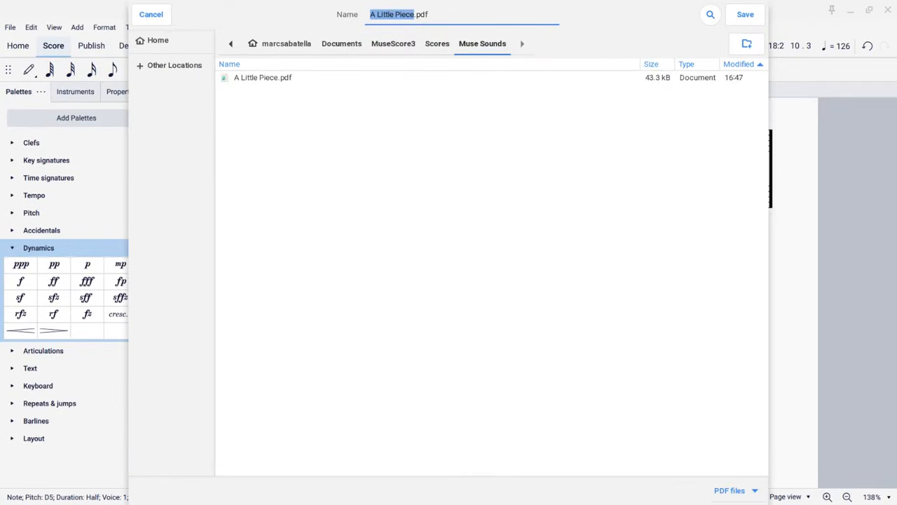
key("Escape")
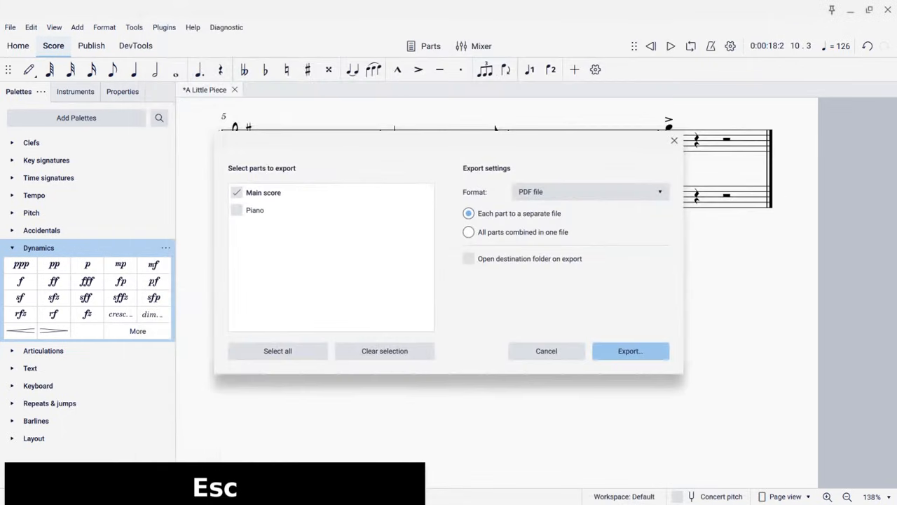
key("Escape")
key("Escape")
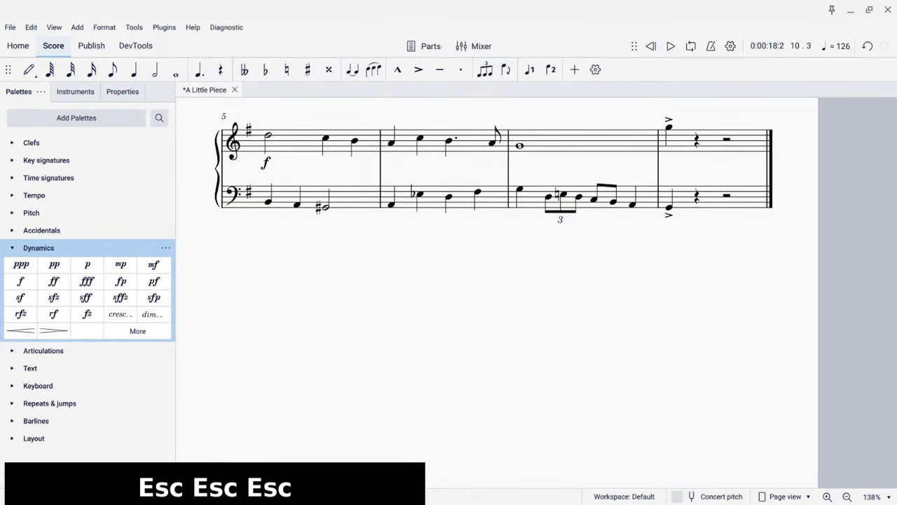
scroll(496, 291, "up", 5)
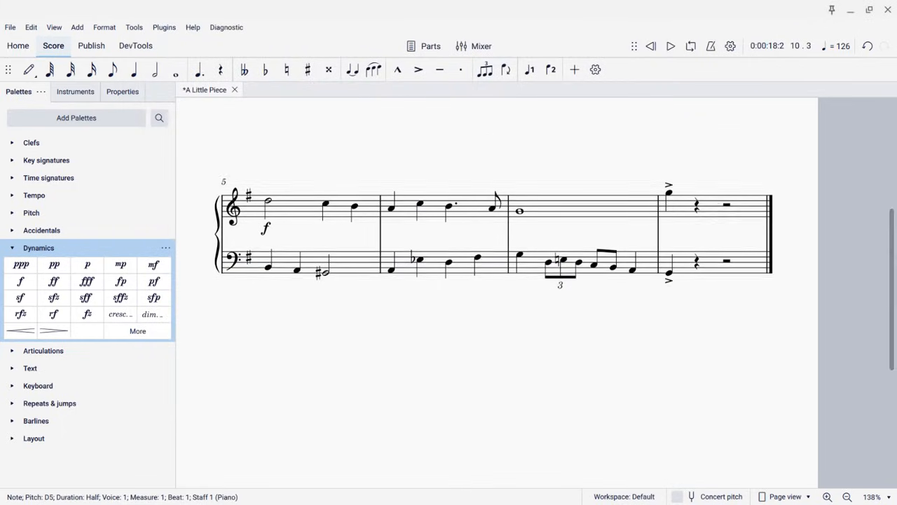